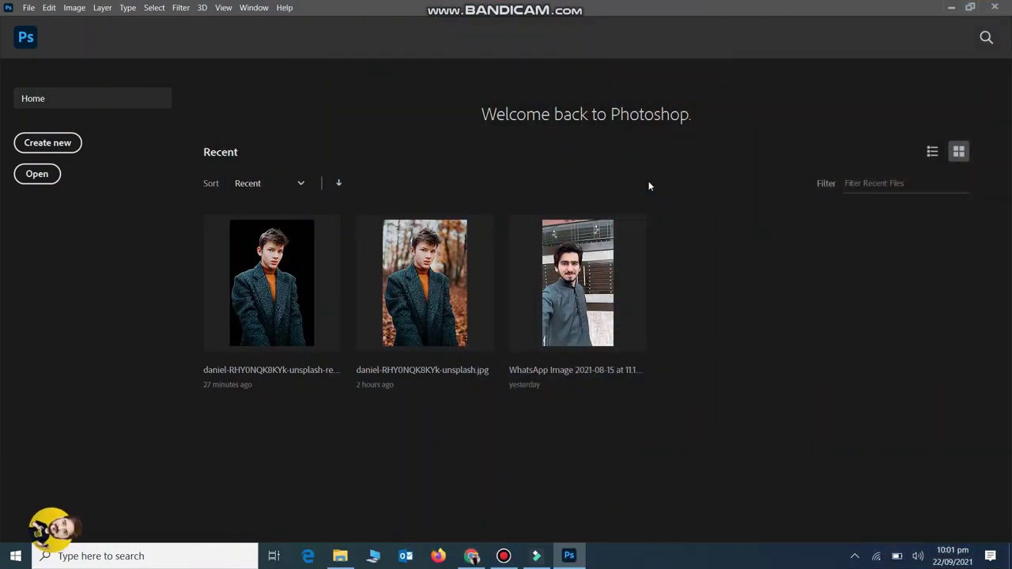
- Open the recent background-removed portrait of the boy in a coat from the Home screen
{"action": "left_click", "coordinate": [324, 286]}
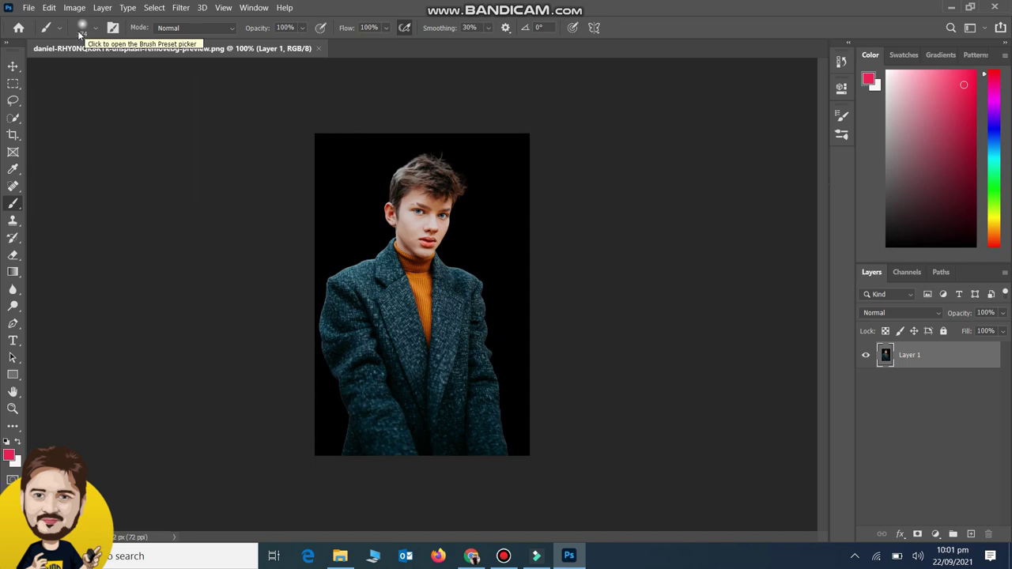
- With the Move tool active, duplicate Layer 1 into Layer 1 copy using Ctrl+J
{"action": "left_click", "coordinate": [13, 66]}
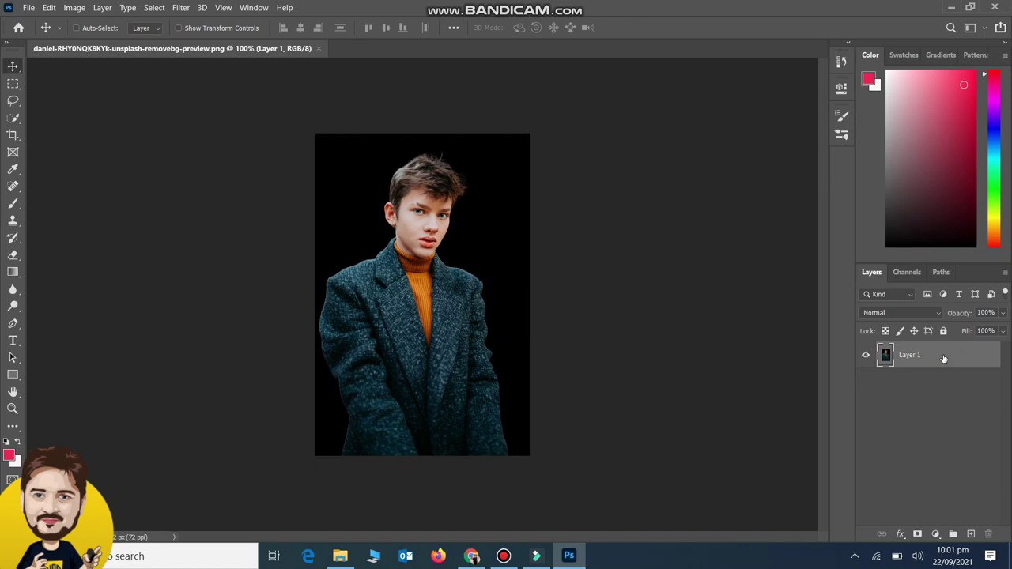
{"action": "key", "text": "ctrl+j"}
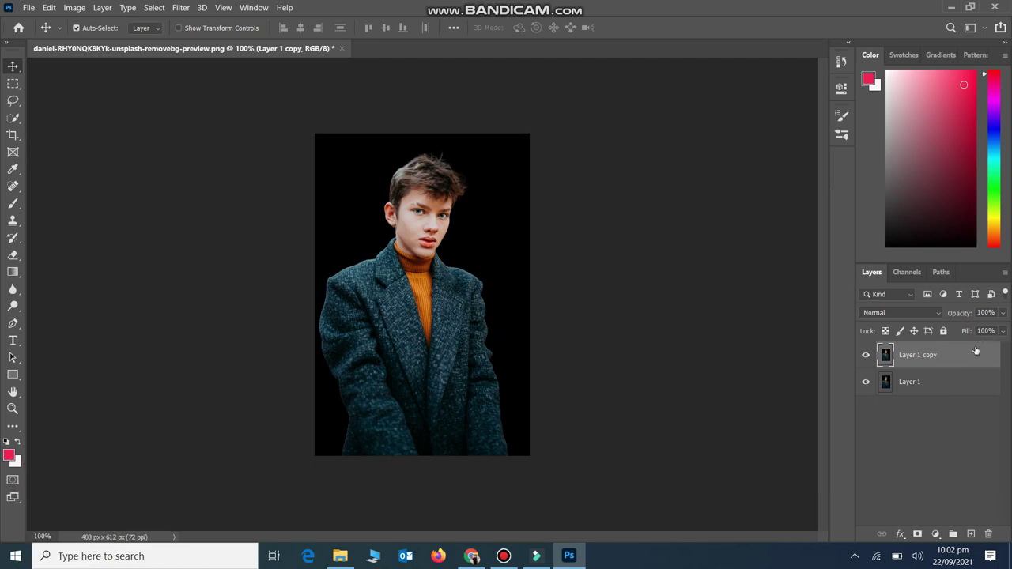
{"action": "left_click", "coordinate": [946, 356]}
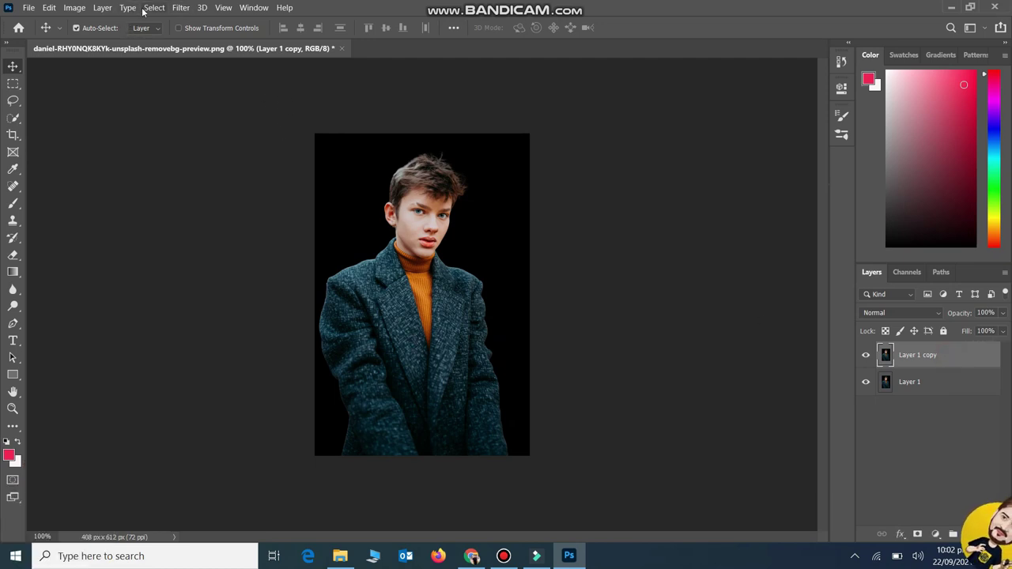
- Apply Shadows/Highlights to Layer 1 copy with Shadows at 33% and Highlights at 60%
{"action": "left_click", "coordinate": [74, 8]}
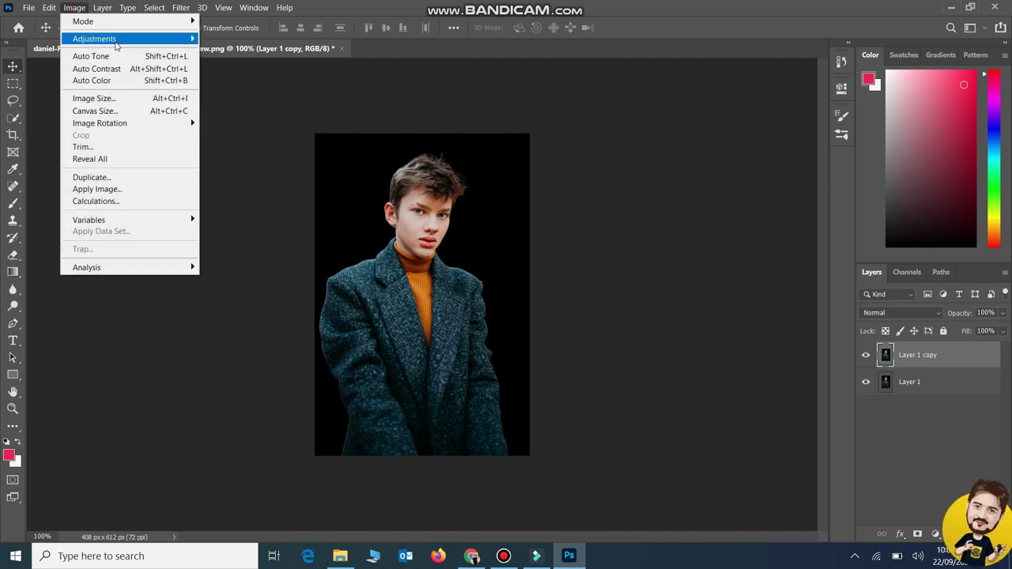
{"action": "mouse_move", "coordinate": [94, 38]}
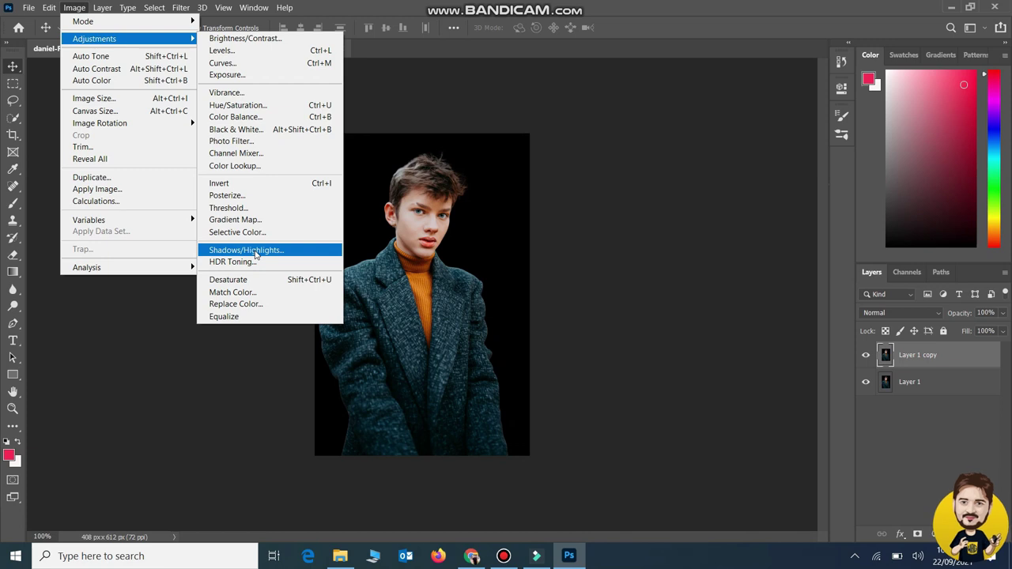
{"action": "left_click", "coordinate": [255, 252]}
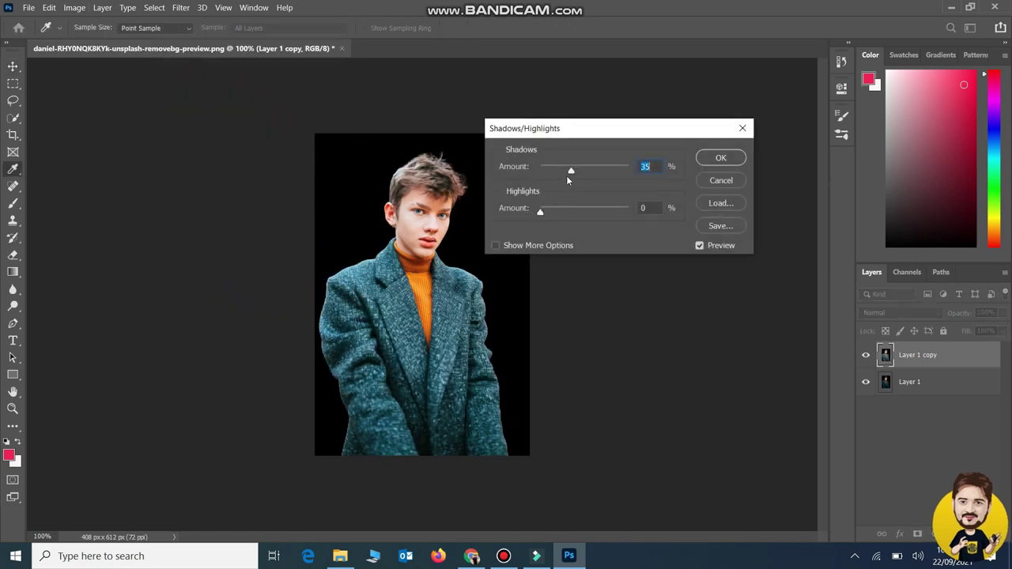
{"action": "mouse_move", "coordinate": [567, 176]}
{"action": "left_mouse_down"}
{"action": "mouse_move", "coordinate": [544, 173]}
{"action": "mouse_move", "coordinate": [591, 173]}
{"action": "mouse_move", "coordinate": [569, 174]}
{"action": "left_mouse_up"}
{"action": "left_click_drag", "start_coordinate": [538, 213], "coordinate": [590, 219]}
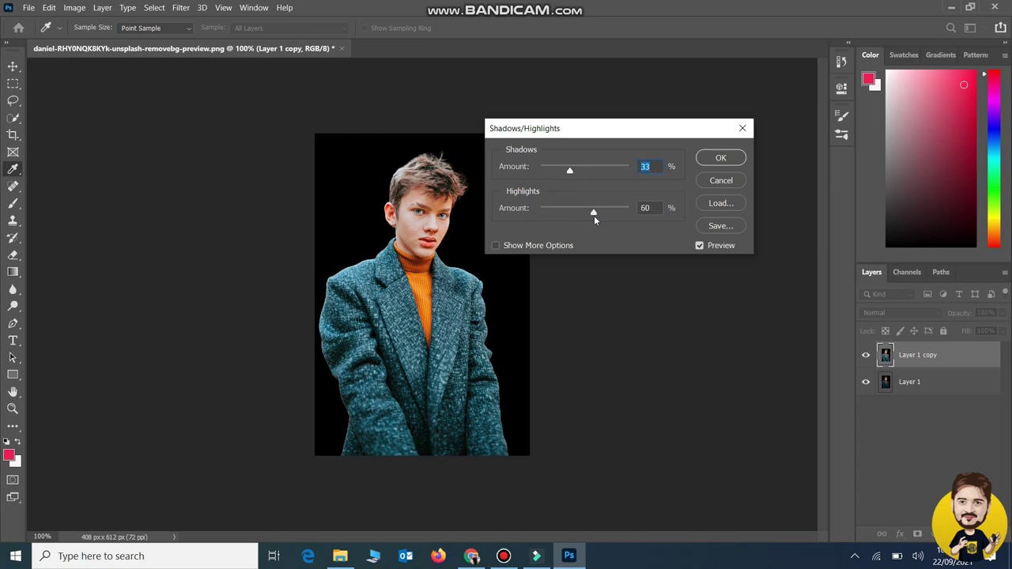
{"action": "left_click_drag", "start_coordinate": [595, 215], "coordinate": [594, 215]}
{"action": "left_click", "coordinate": [726, 159]}
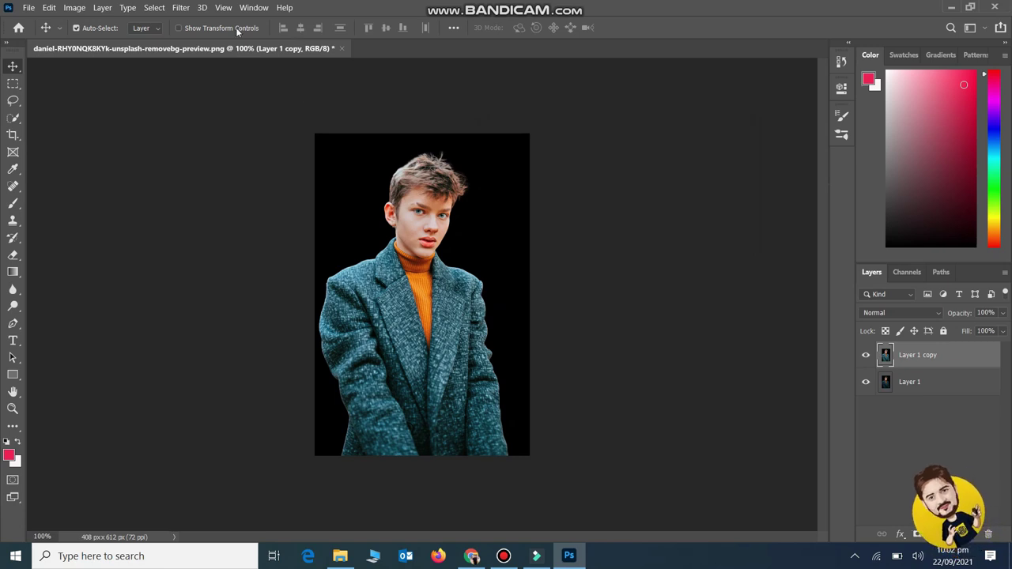
- Run a Levels adjustment on Layer 1 copy, ending with input levels at 0, 1.00 and 255
{"action": "left_click", "coordinate": [75, 8]}
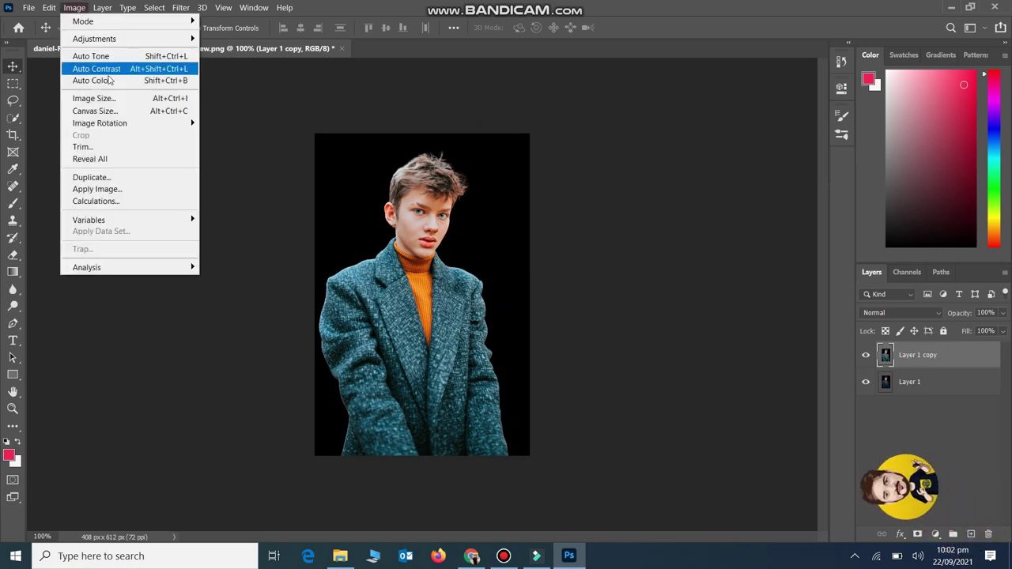
{"action": "mouse_move", "coordinate": [94, 39]}
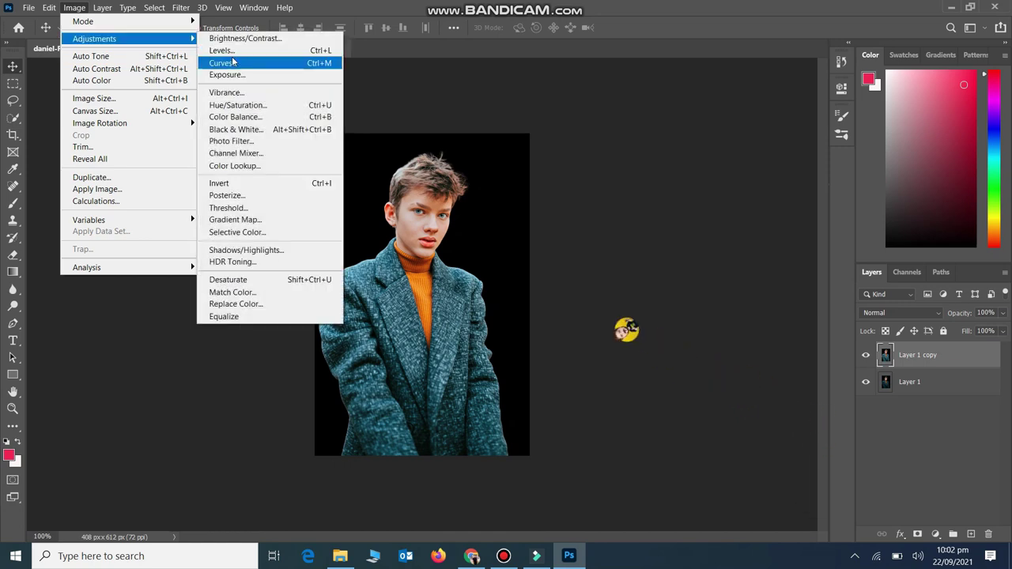
{"action": "left_click", "coordinate": [221, 51]}
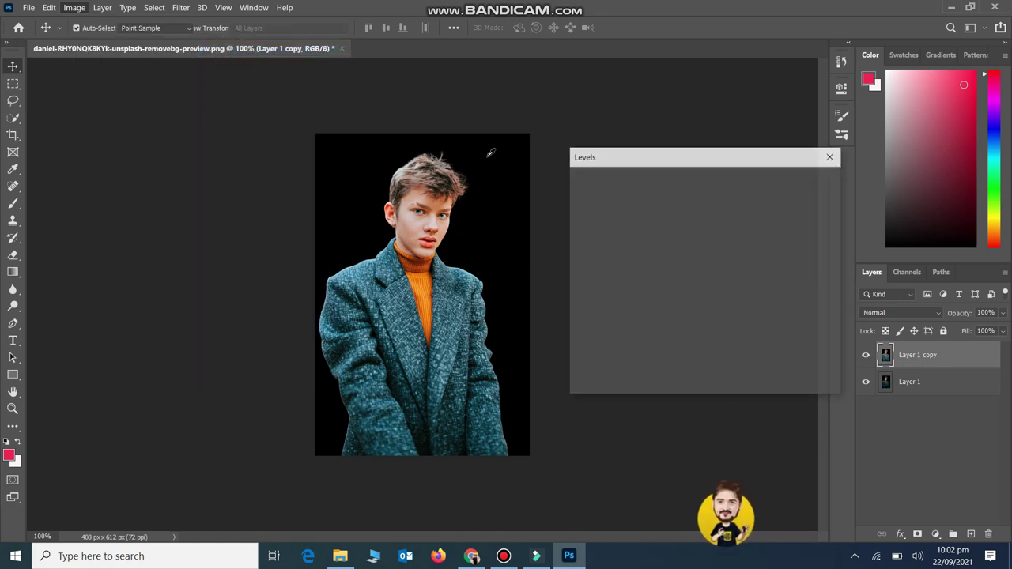
{"action": "mouse_move", "coordinate": [753, 305]}
{"action": "left_mouse_down"}
{"action": "mouse_move", "coordinate": [684, 309]}
{"action": "mouse_move", "coordinate": [726, 311]}
{"action": "mouse_move", "coordinate": [744, 331]}
{"action": "left_mouse_up"}
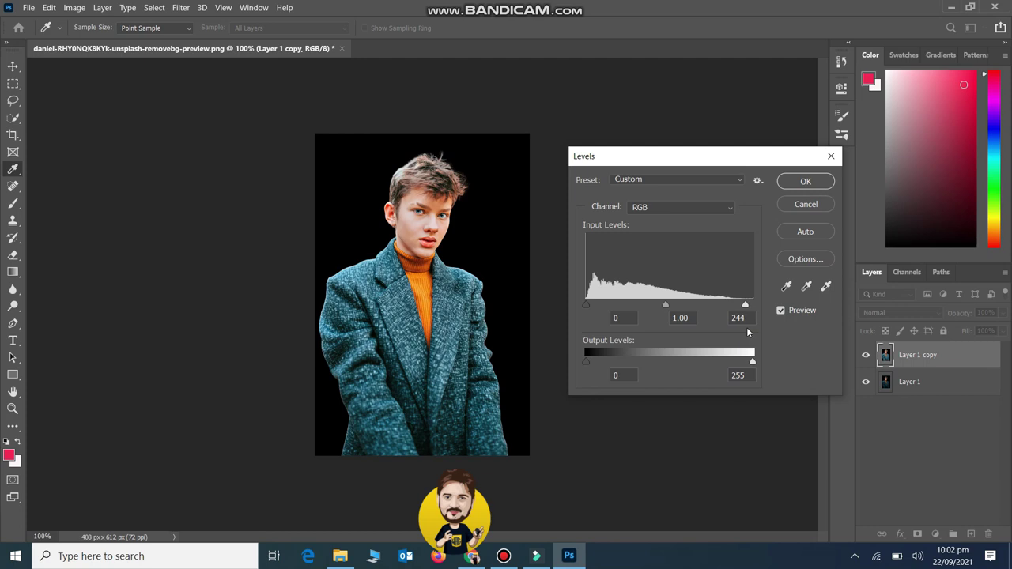
{"action": "scroll", "coordinate": [748, 328], "scroll_direction": "up", "scroll_amount": 9}
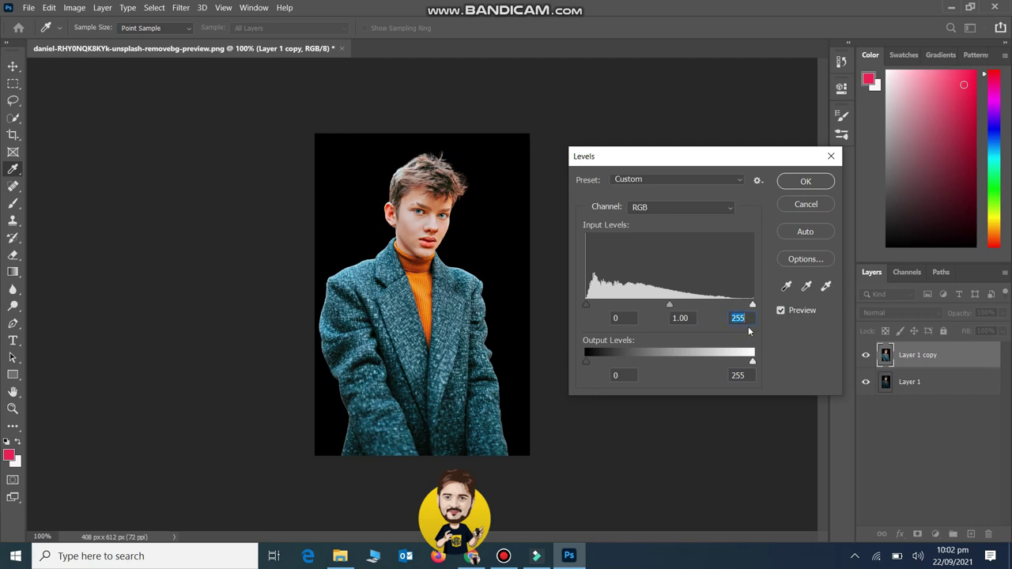
{"action": "left_click", "coordinate": [806, 184]}
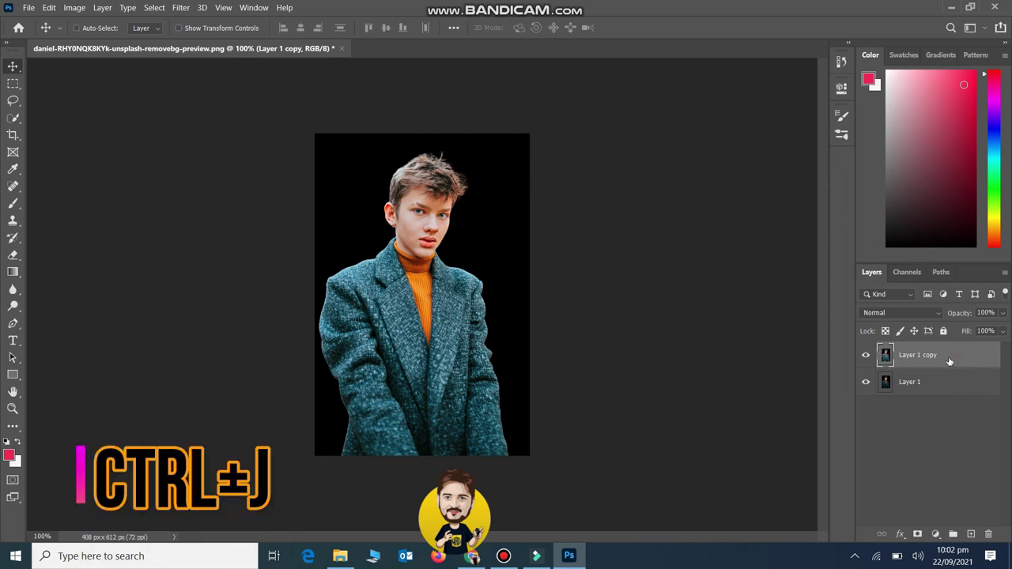
- Duplicate the adjusted layer, apply High Pass at 2.0 px radius, and blend it in Overlay
{"action": "key", "text": "ctrl+j"}
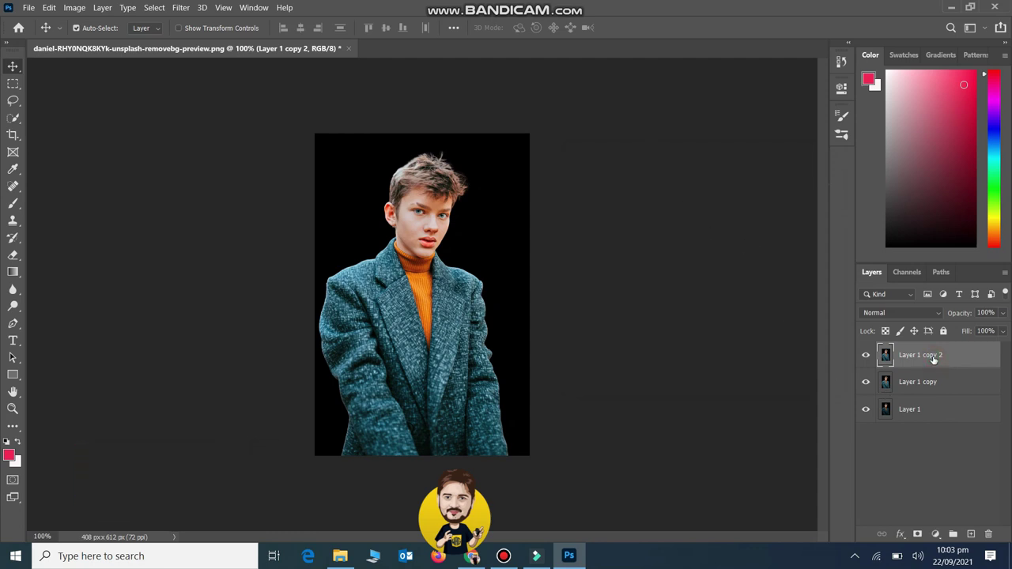
{"action": "left_click", "coordinate": [182, 8]}
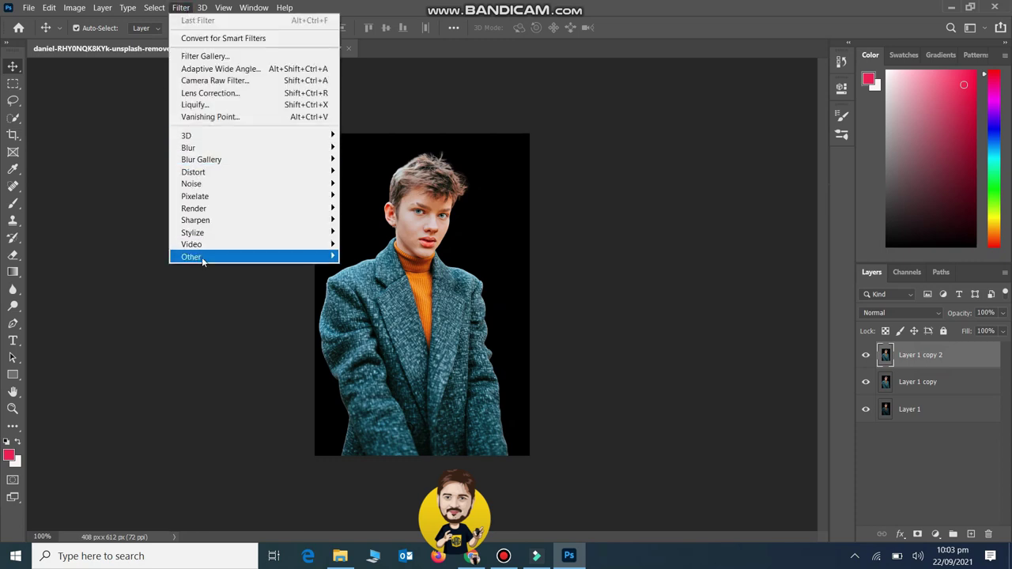
{"action": "mouse_move", "coordinate": [253, 257]}
{"action": "left_click", "coordinate": [381, 268]}
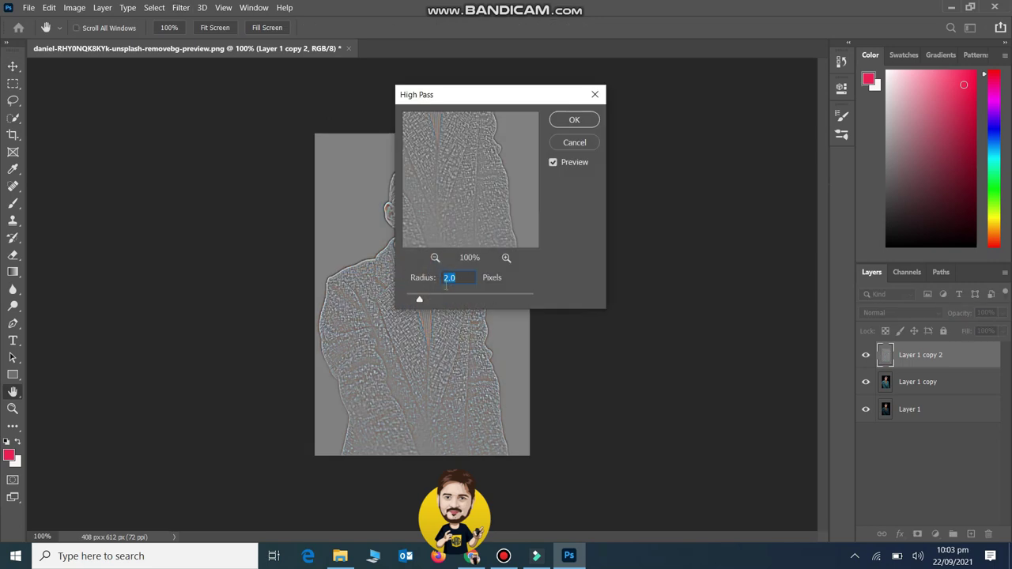
{"action": "left_click", "coordinate": [575, 120]}
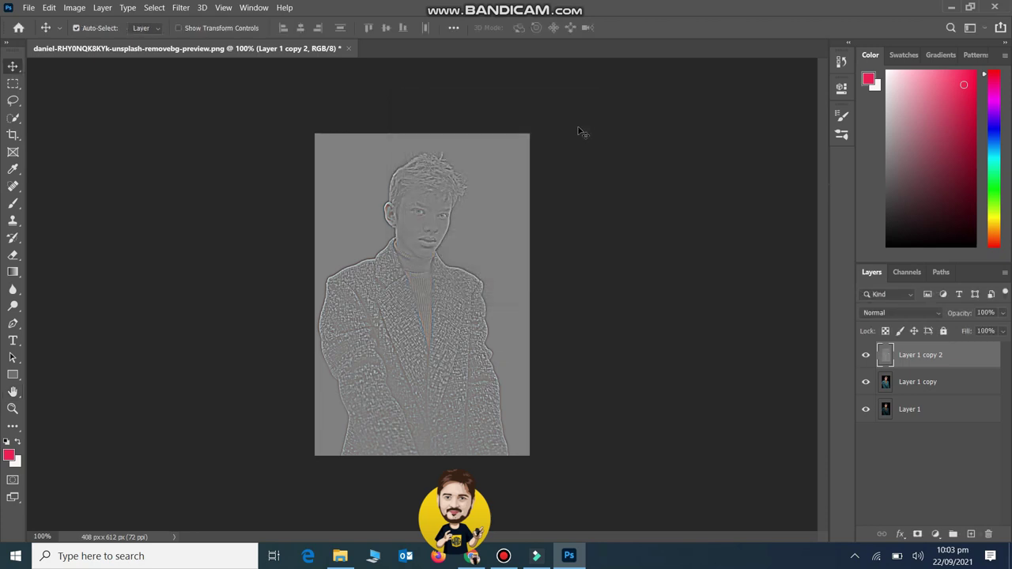
{"action": "left_click", "coordinate": [928, 313]}
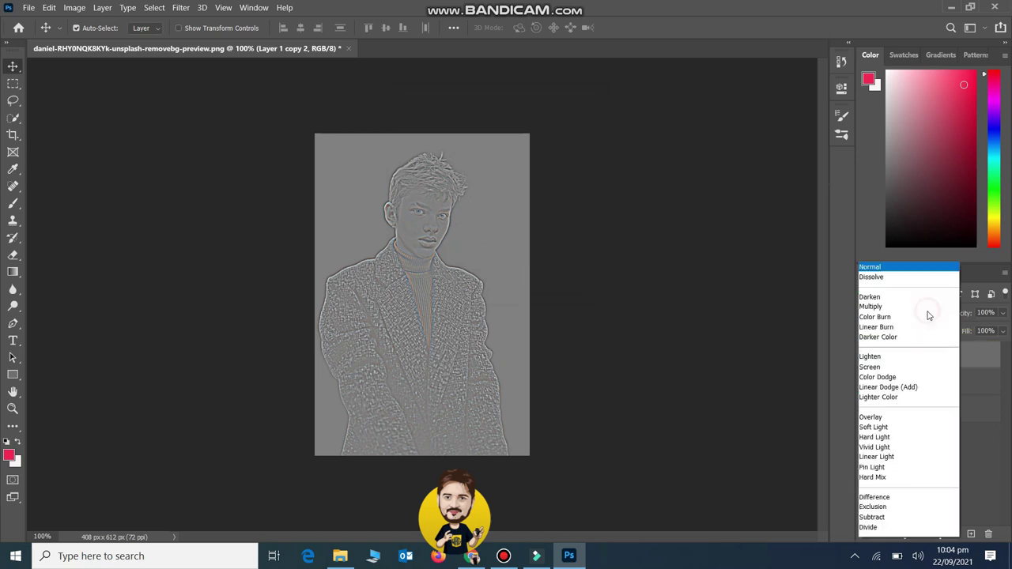
{"action": "left_click", "coordinate": [902, 370]}
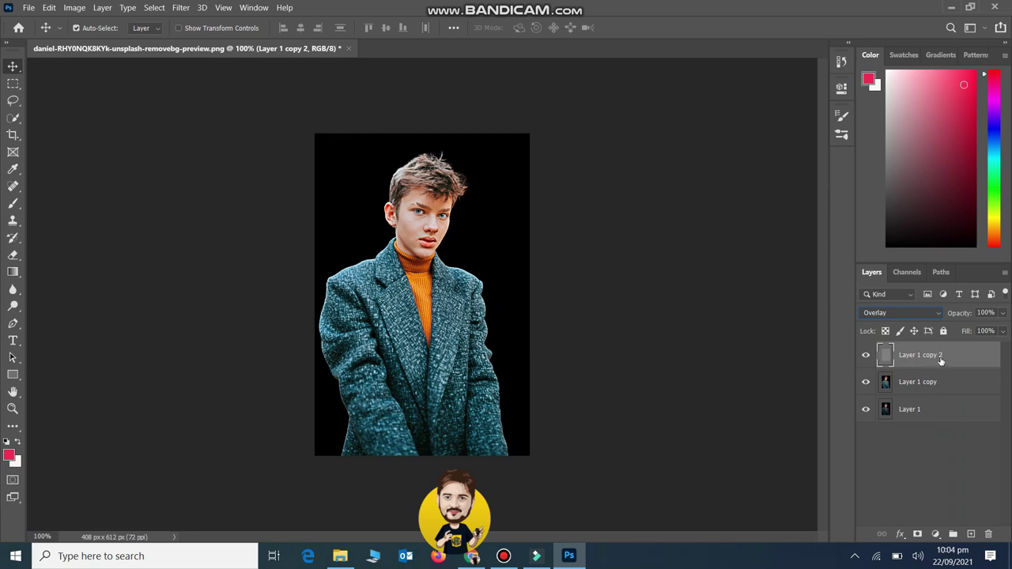
{"action": "key", "text": "ctrl"}
- Select the high-pass layer and Layer 1 copy together and merge them into one layer
{"action": "left_click", "coordinate": [935, 382], "text": "ctrl"}
{"action": "right_click", "coordinate": [938, 357]}
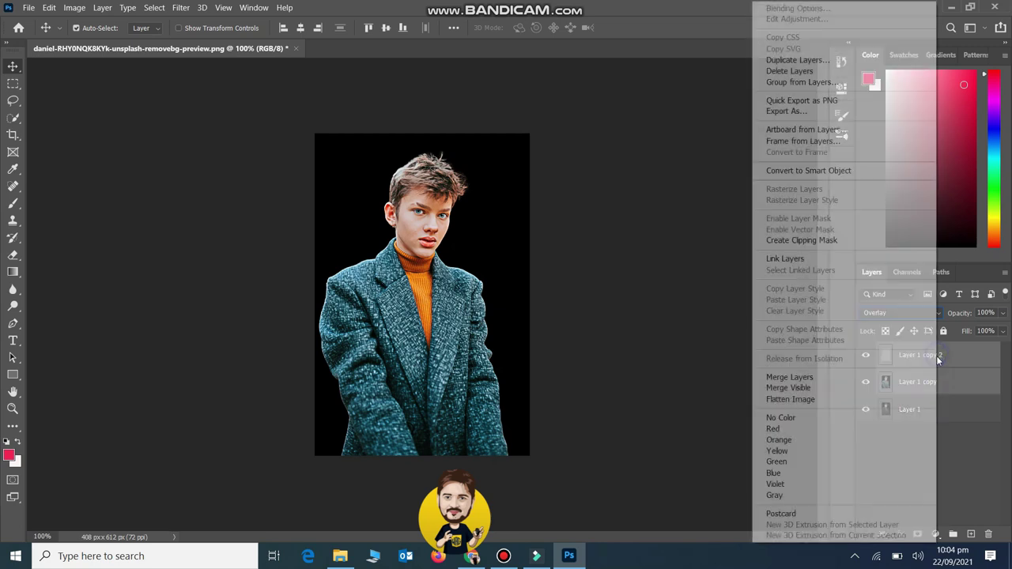
{"action": "left_click", "coordinate": [821, 378]}
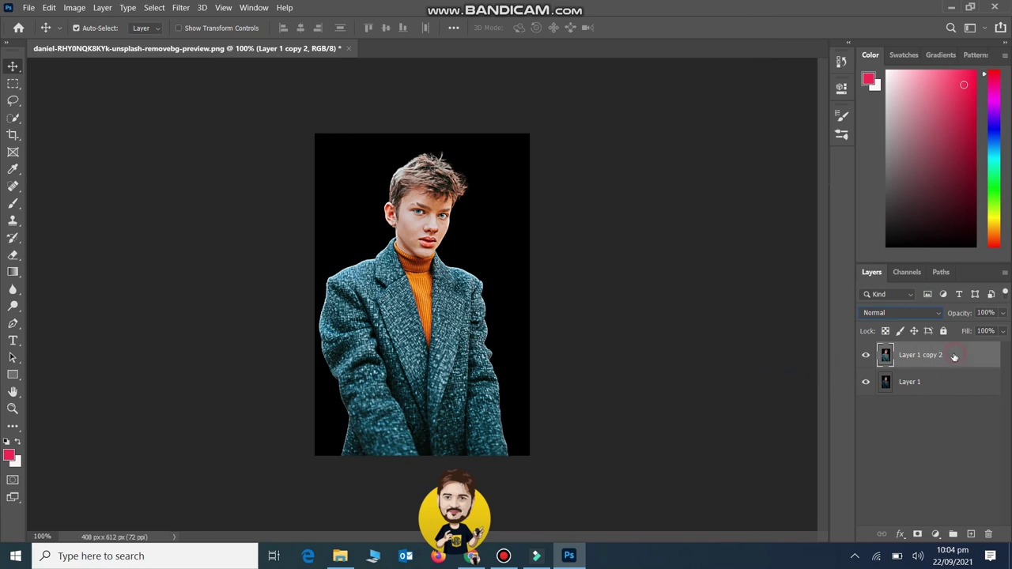
{"action": "left_click", "coordinate": [184, 9]}
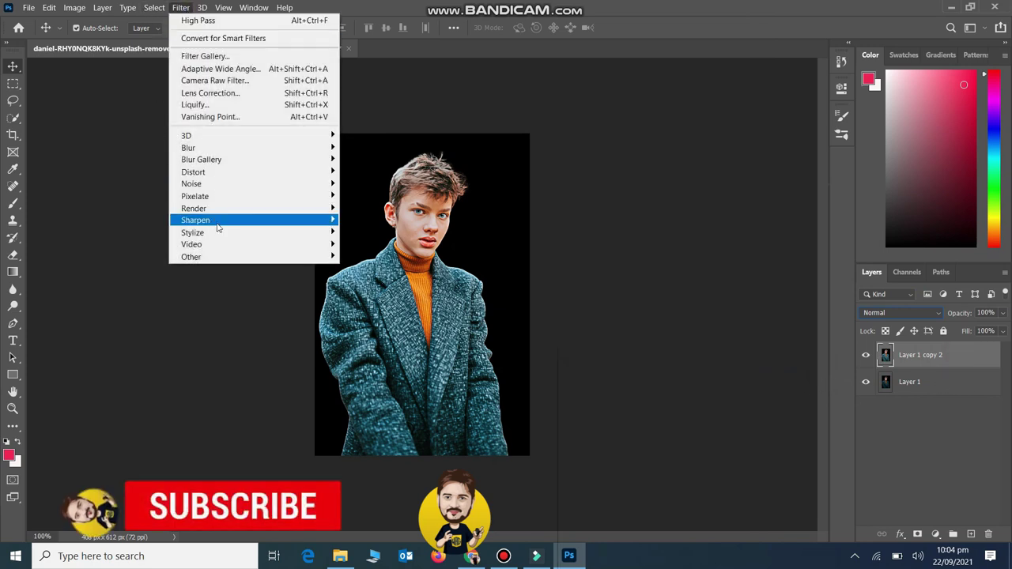
{"action": "mouse_move", "coordinate": [238, 220]}
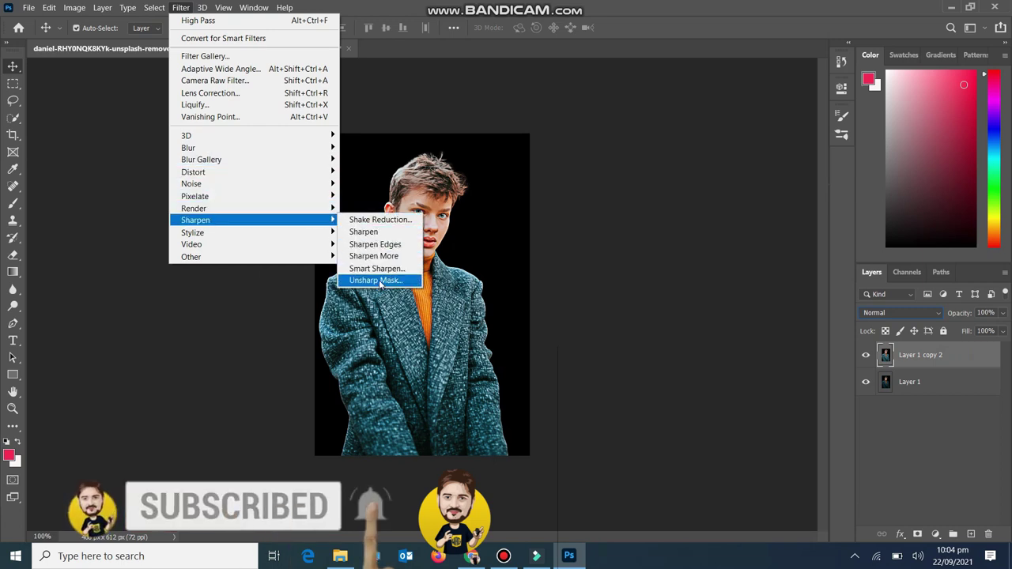
- Sharpen Layer 1 copy 2 with Unsharp Mask at 150% amount, 2.0 px radius, 0 threshold
{"action": "left_click", "coordinate": [377, 280]}
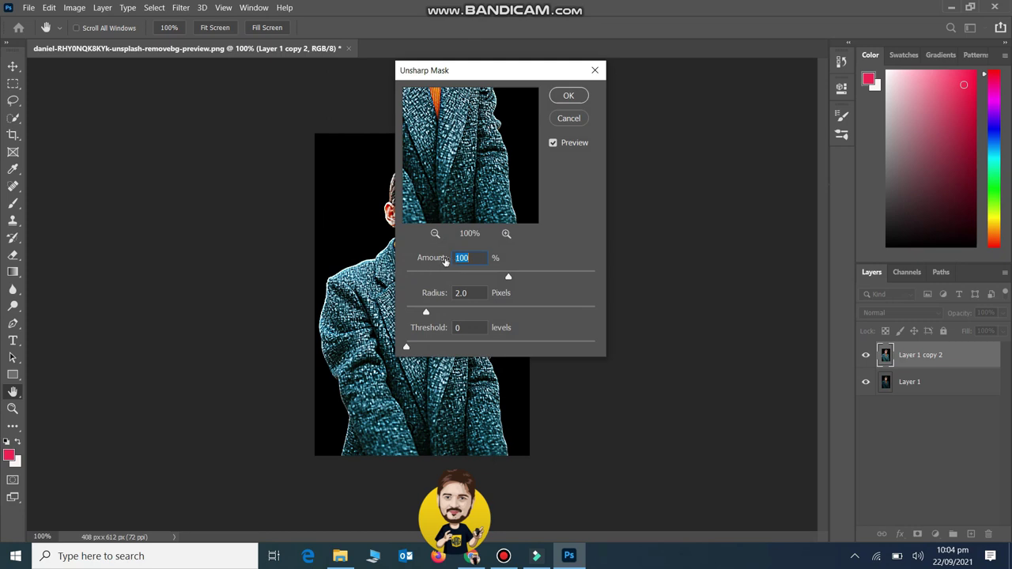
{"action": "left_click_drag", "start_coordinate": [492, 279], "coordinate": [535, 279]}
{"action": "left_click", "coordinate": [566, 96]}
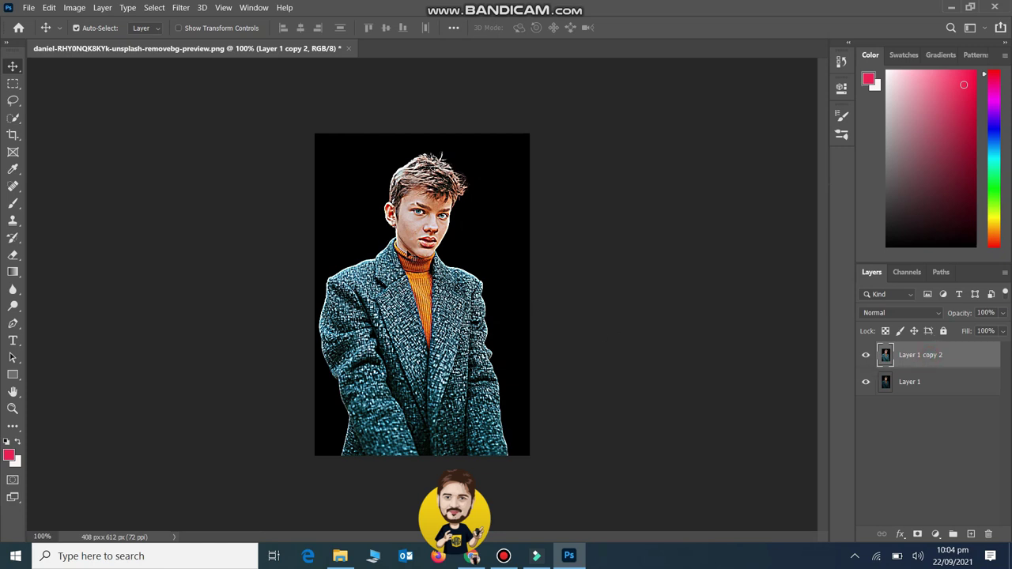
{"action": "left_click", "coordinate": [180, 7]}
{"action": "mouse_move", "coordinate": [192, 233]}
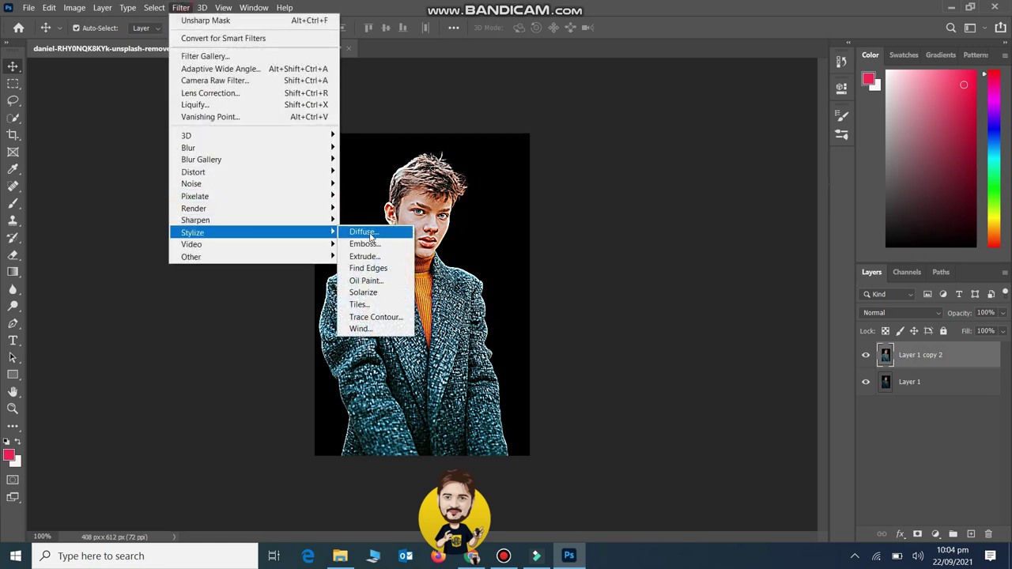
- Apply the Diffuse filter in Anisotropic mode to Layer 1 copy 2 for a painterly texture
{"action": "left_click", "coordinate": [363, 232]}
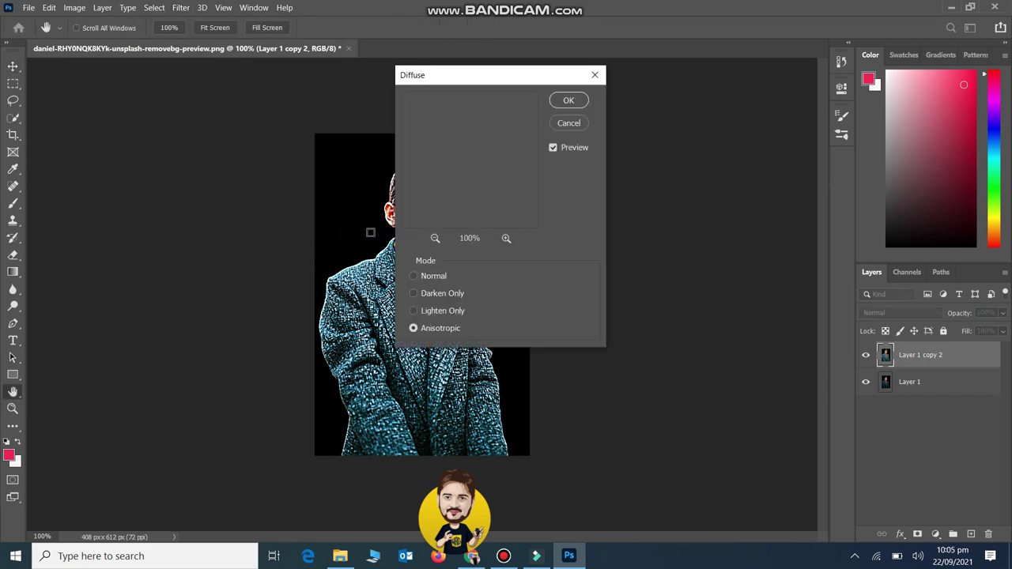
{"action": "left_click", "coordinate": [417, 275]}
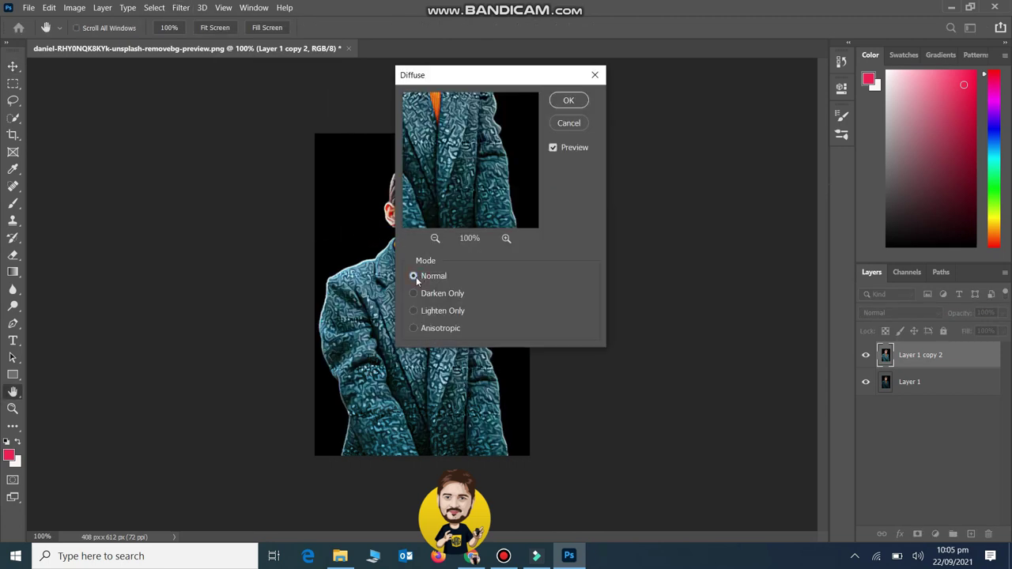
{"action": "left_click", "coordinate": [415, 328]}
{"action": "left_click", "coordinate": [569, 100]}
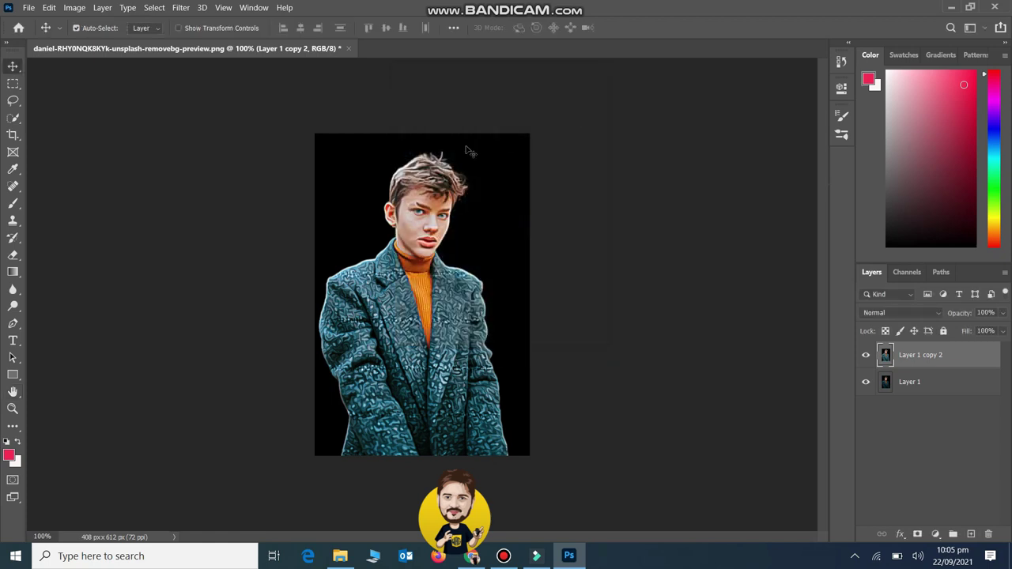
{"action": "left_click", "coordinate": [13, 411]}
- Zoom in on the diffused coat texture, then zoom back out to the whole portrait
{"action": "left_click_drag", "start_coordinate": [464, 241], "coordinate": [490, 173]}
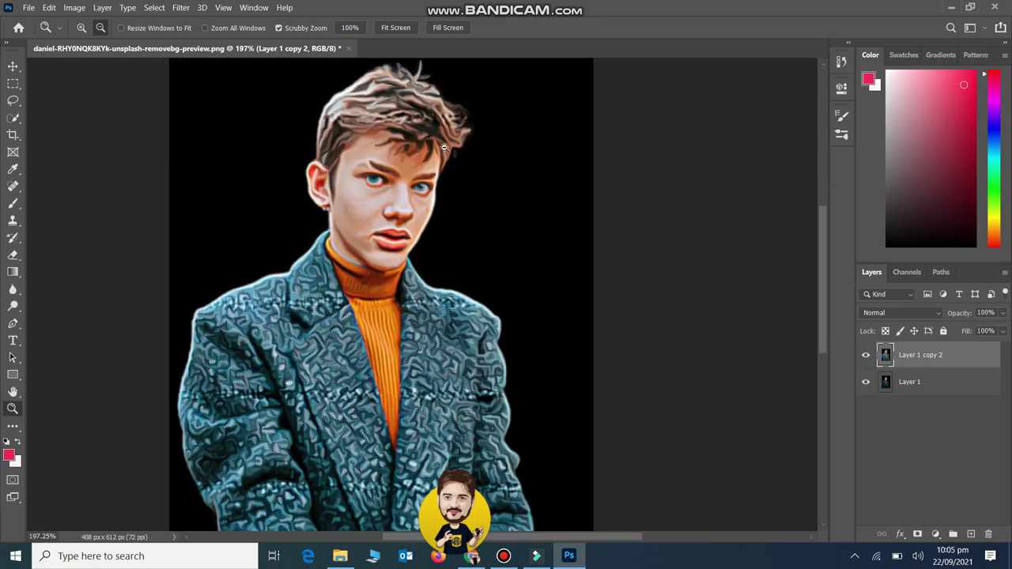
{"action": "left_click", "coordinate": [472, 158], "text": "alt"}
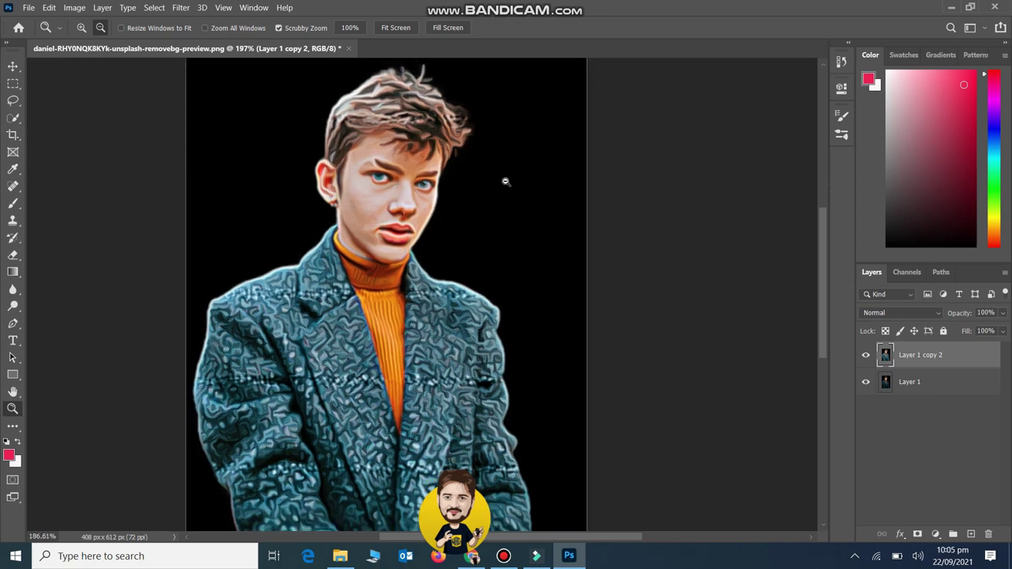
{"action": "left_click", "coordinate": [505, 158], "text": "alt"}
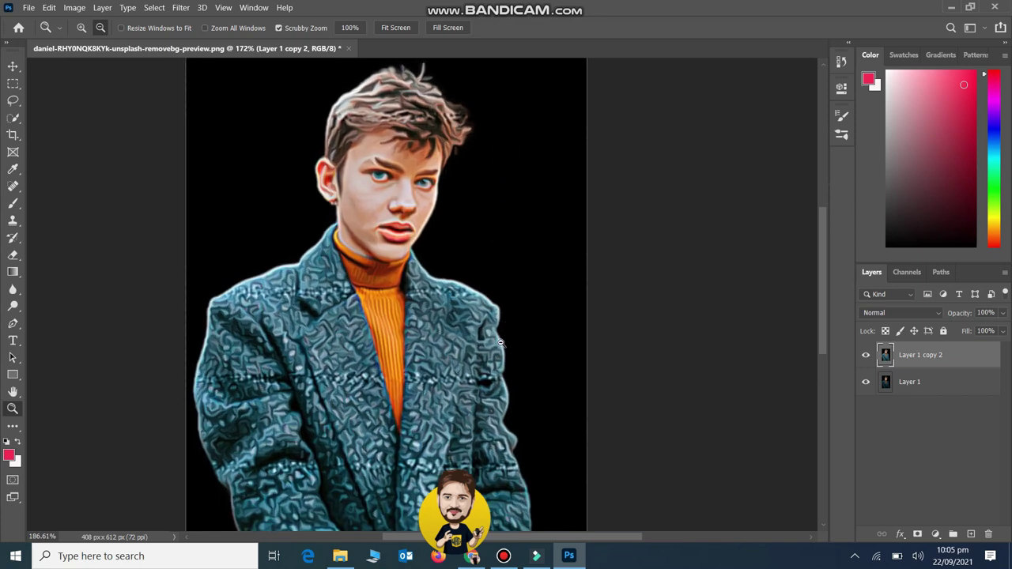
{"action": "left_click_drag", "start_coordinate": [524, 167], "coordinate": [482, 300]}
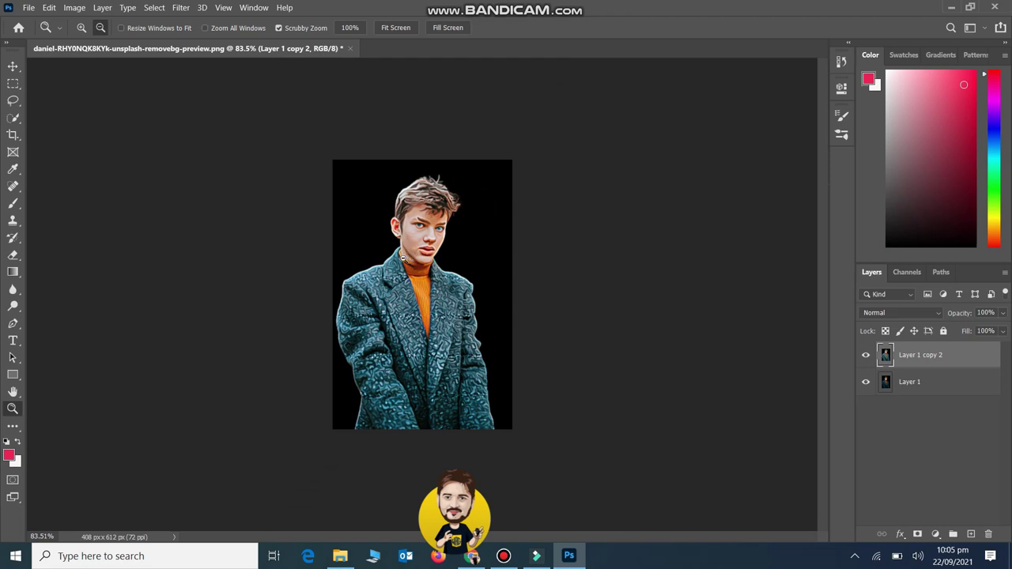
{"action": "left_click", "coordinate": [75, 8]}
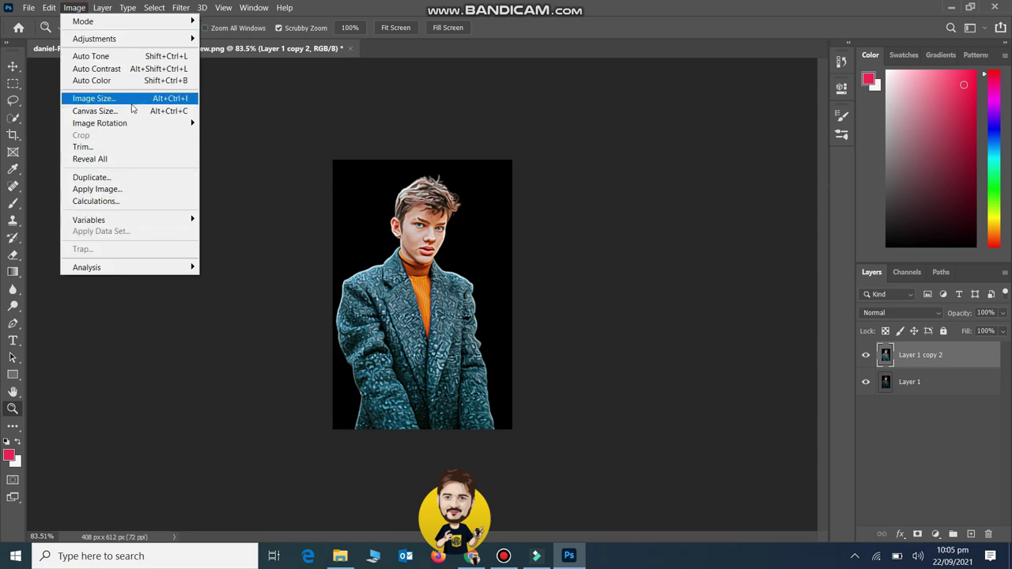
{"action": "mouse_move", "coordinate": [99, 124]}
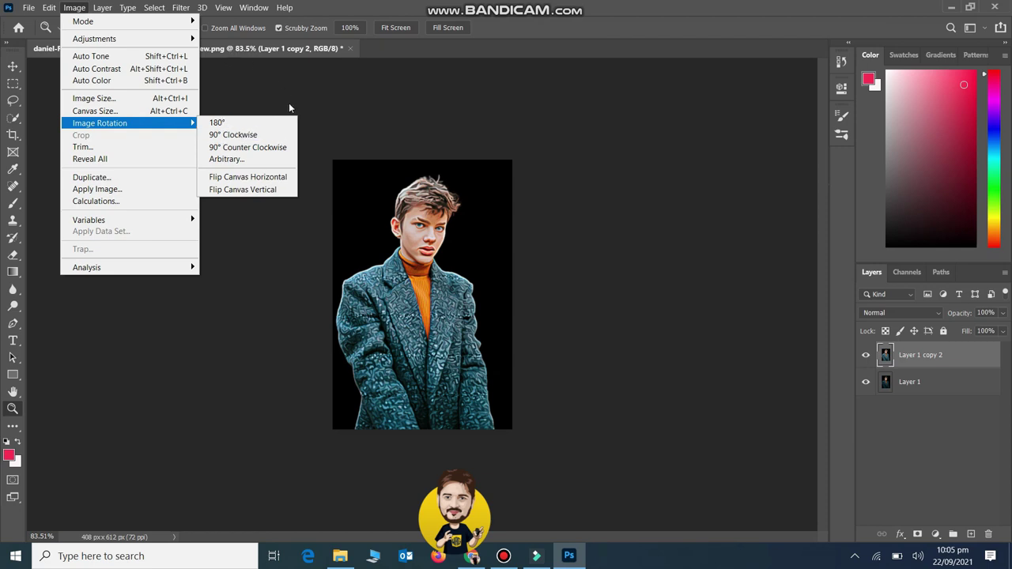
- Rotate the canvas 90° clockwise and reapply Diffuse, doing this twice
{"action": "left_click", "coordinate": [233, 136]}
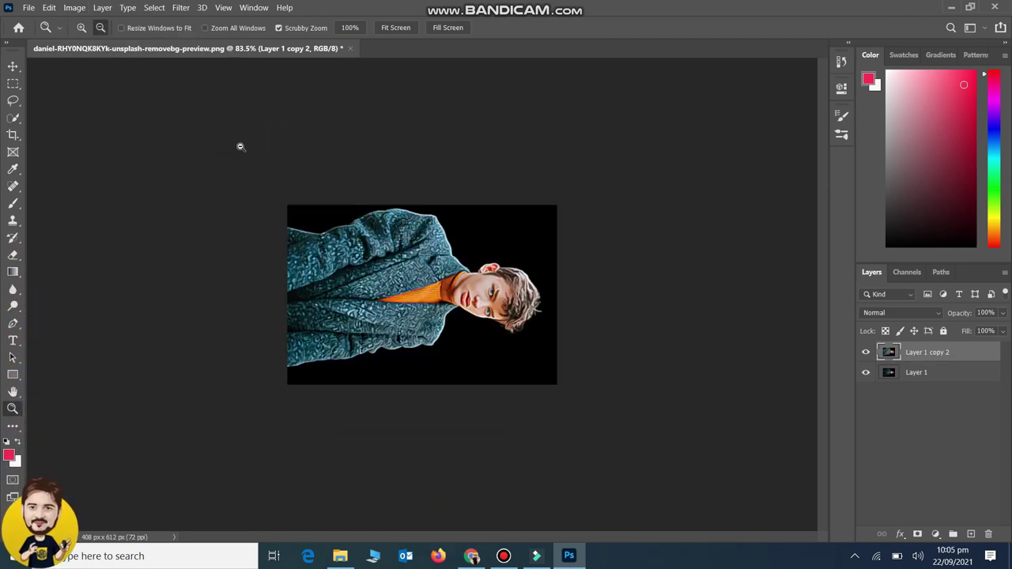
{"action": "left_click", "coordinate": [180, 7]}
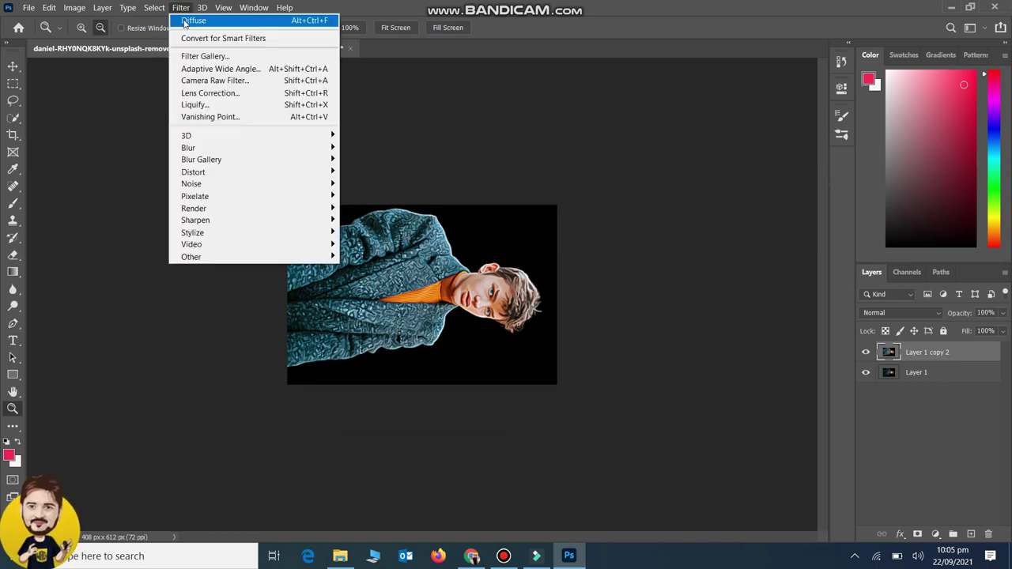
{"action": "left_click", "coordinate": [189, 21]}
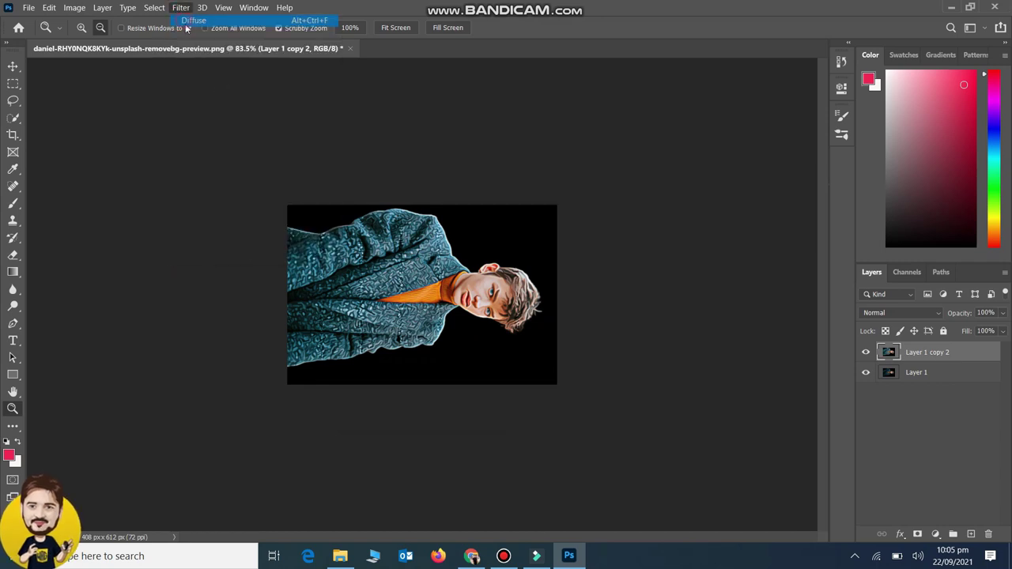
{"action": "left_click", "coordinate": [75, 8]}
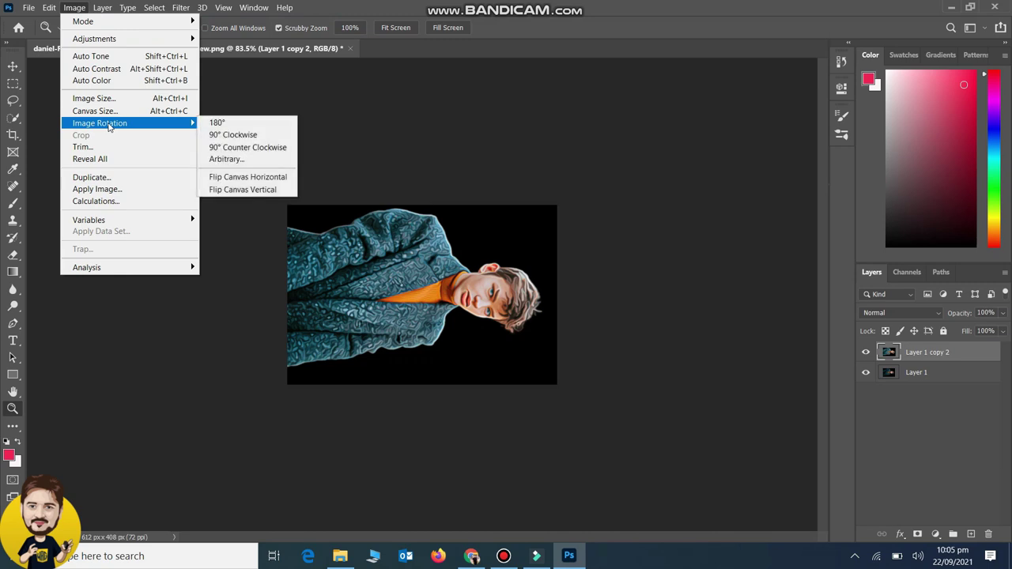
{"action": "left_click", "coordinate": [237, 134]}
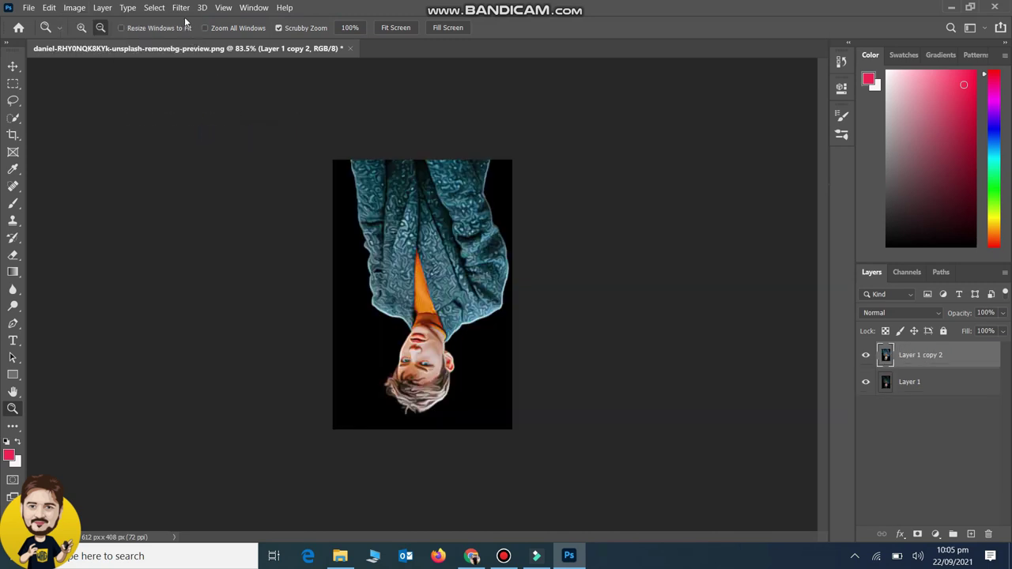
{"action": "left_click", "coordinate": [181, 8]}
{"action": "left_click", "coordinate": [202, 18]}
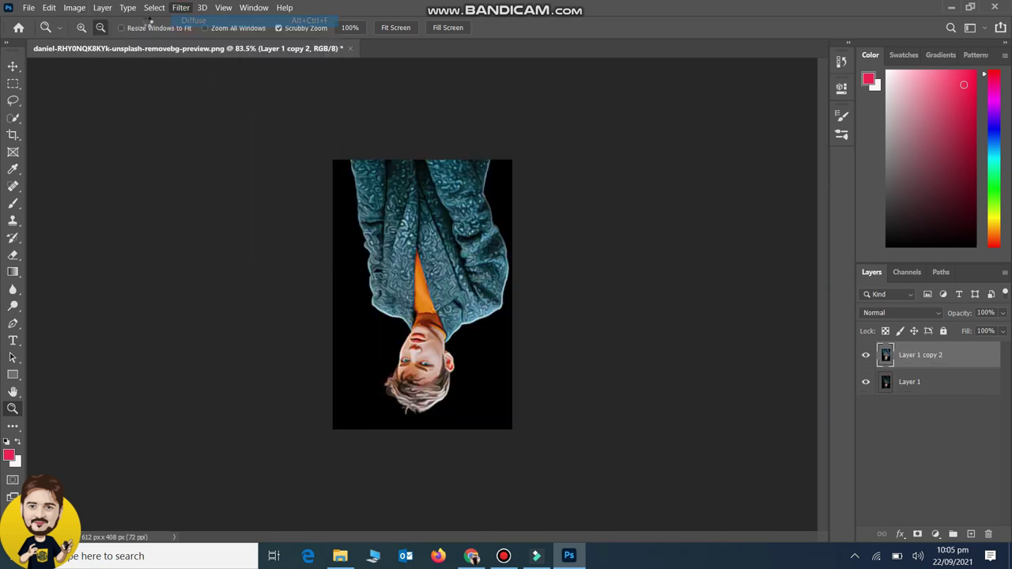
- Do two more 90° clockwise rotations with Diffuse after each, ending with the portrait upright
{"action": "left_click", "coordinate": [76, 8]}
{"action": "mouse_move", "coordinate": [100, 123]}
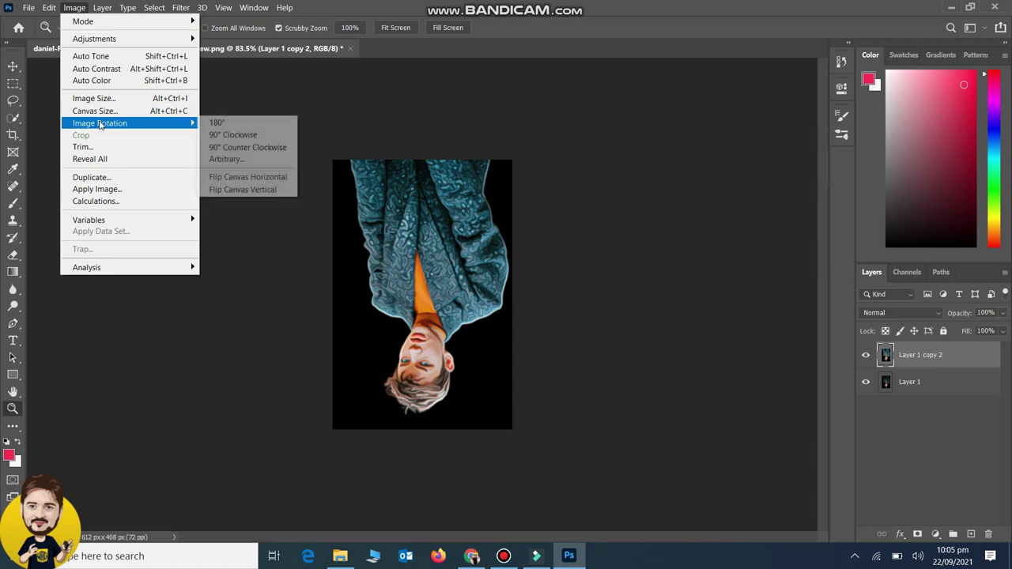
{"action": "left_click", "coordinate": [222, 136]}
{"action": "left_click", "coordinate": [181, 8]}
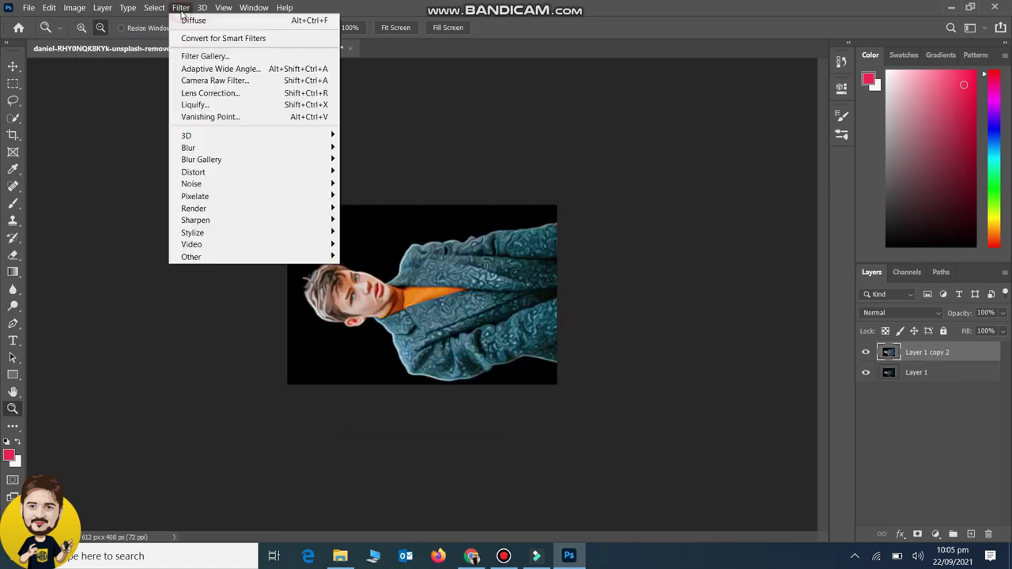
{"action": "left_click", "coordinate": [192, 24]}
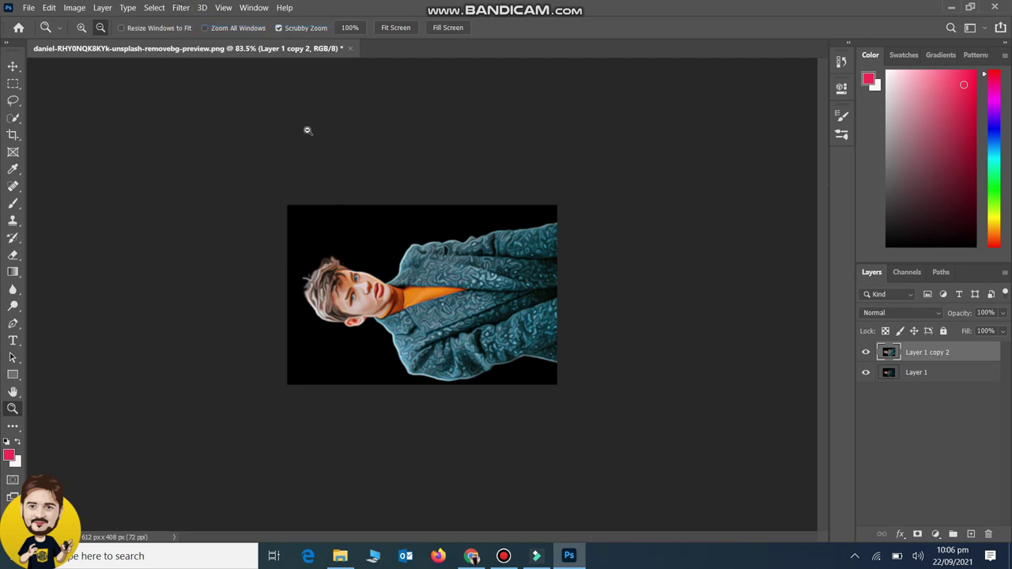
{"action": "left_click", "coordinate": [74, 8]}
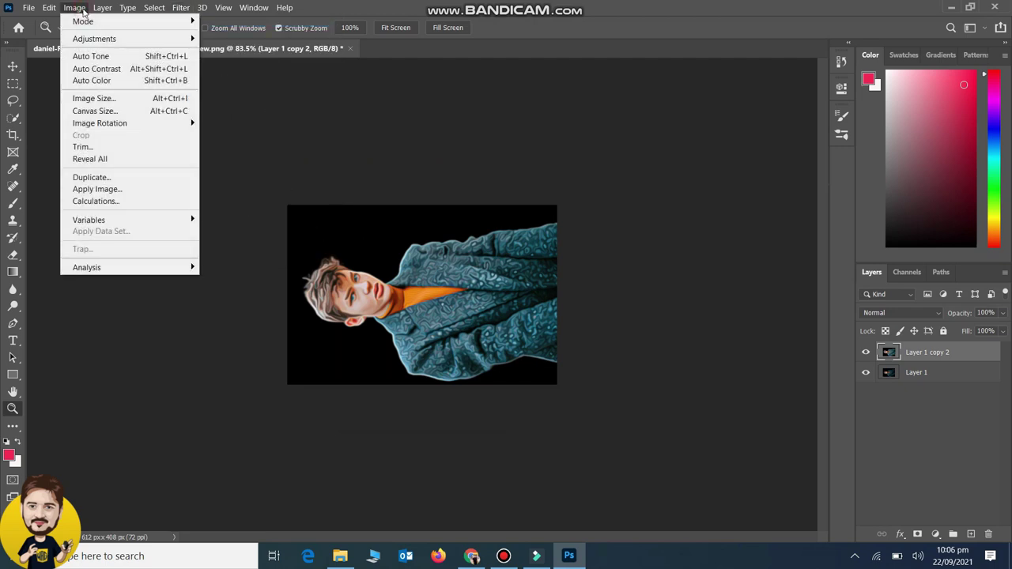
{"action": "mouse_move", "coordinate": [100, 124]}
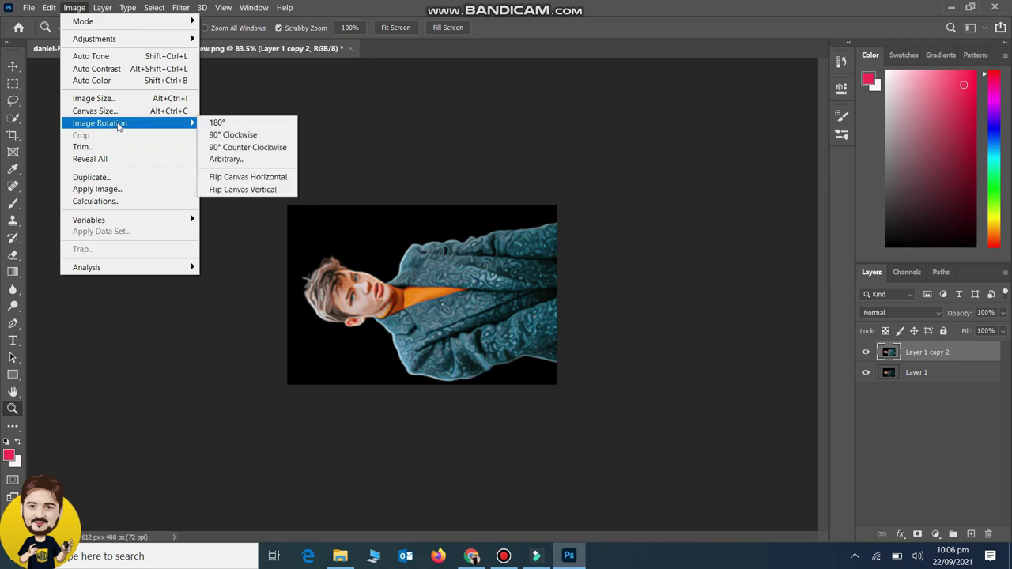
{"action": "left_click", "coordinate": [232, 135]}
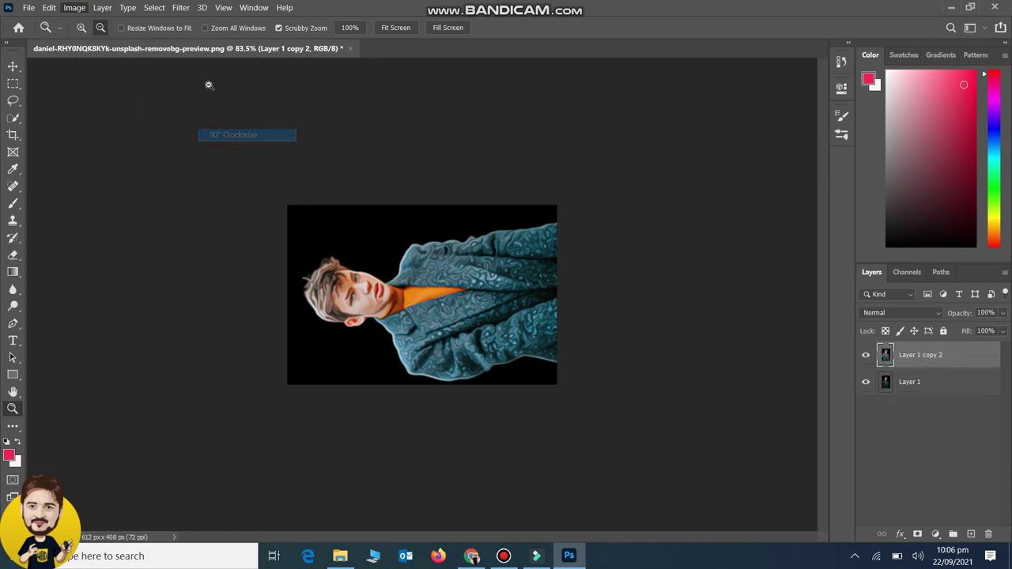
{"action": "left_click", "coordinate": [181, 8]}
{"action": "left_click", "coordinate": [199, 20]}
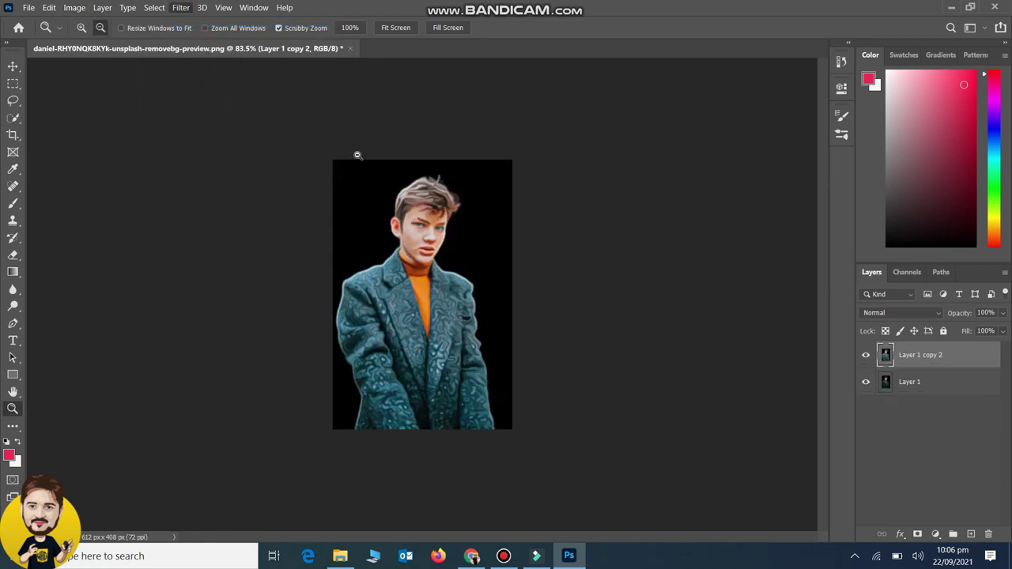
- Toggle Layer 1 copy 2's visibility to compare, then keep it as the working layer
{"action": "left_click", "coordinate": [866, 356]}
{"action": "left_click", "coordinate": [866, 356]}
{"action": "left_click", "coordinate": [922, 358]}
{"action": "left_click", "coordinate": [180, 8]}
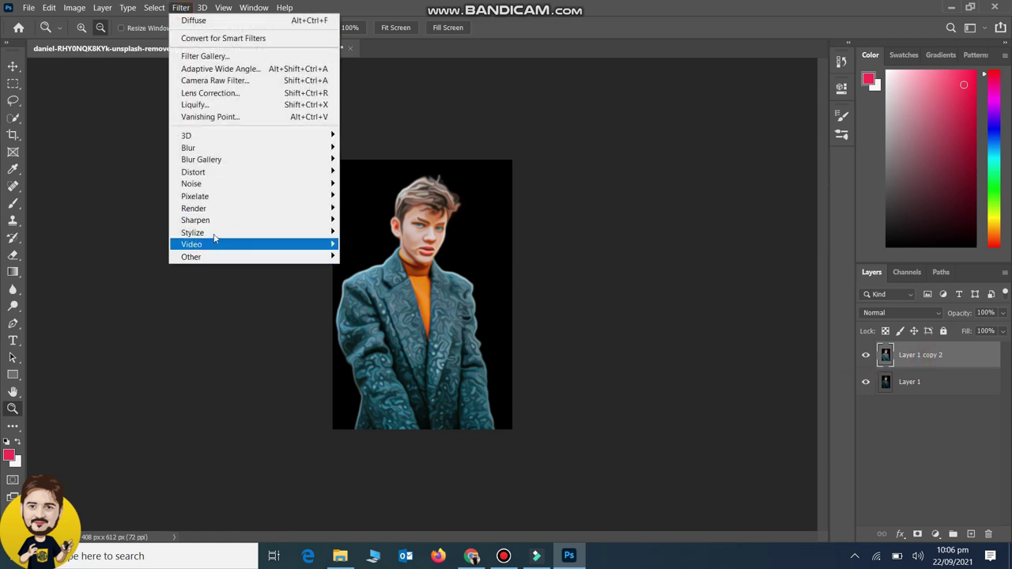
{"action": "mouse_move", "coordinate": [191, 183]}
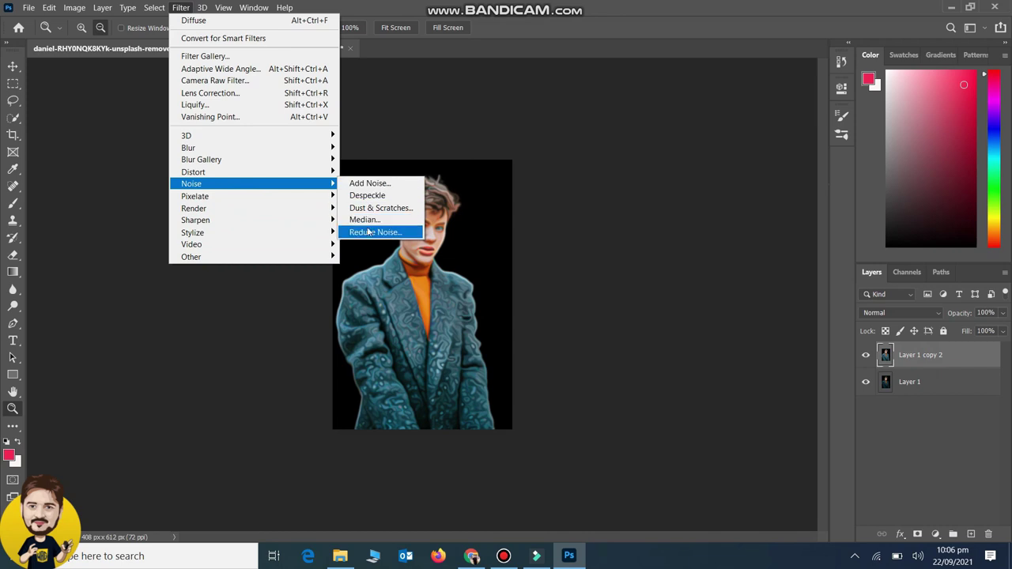
- Apply Reduce Noise to the painted layer with strength 10
{"action": "left_click", "coordinate": [369, 233]}
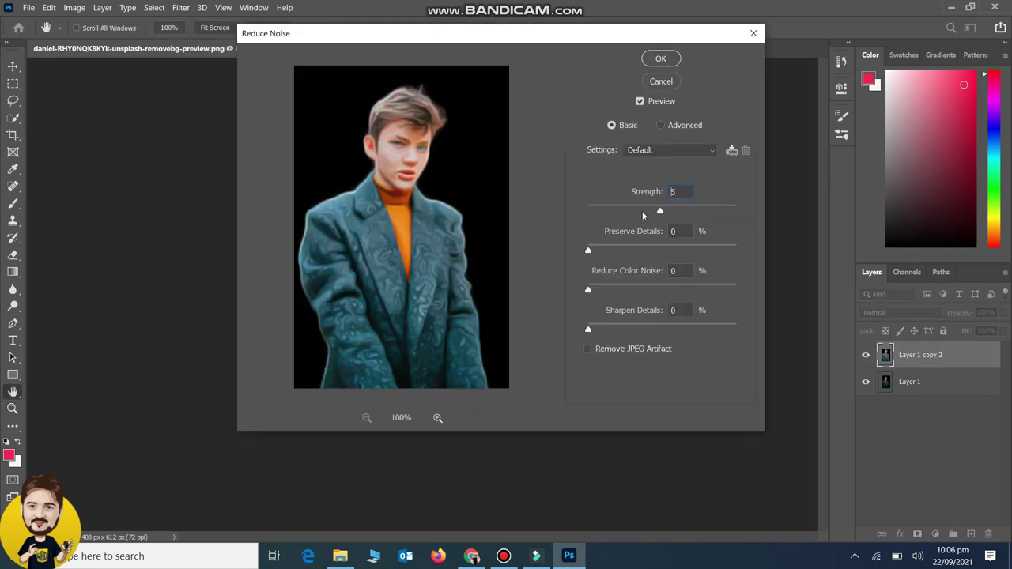
{"action": "left_click", "coordinate": [665, 211]}
{"action": "left_click_drag", "start_coordinate": [700, 212], "coordinate": [754, 212]}
{"action": "left_click", "coordinate": [662, 59]}
{"action": "key", "text": "z"}
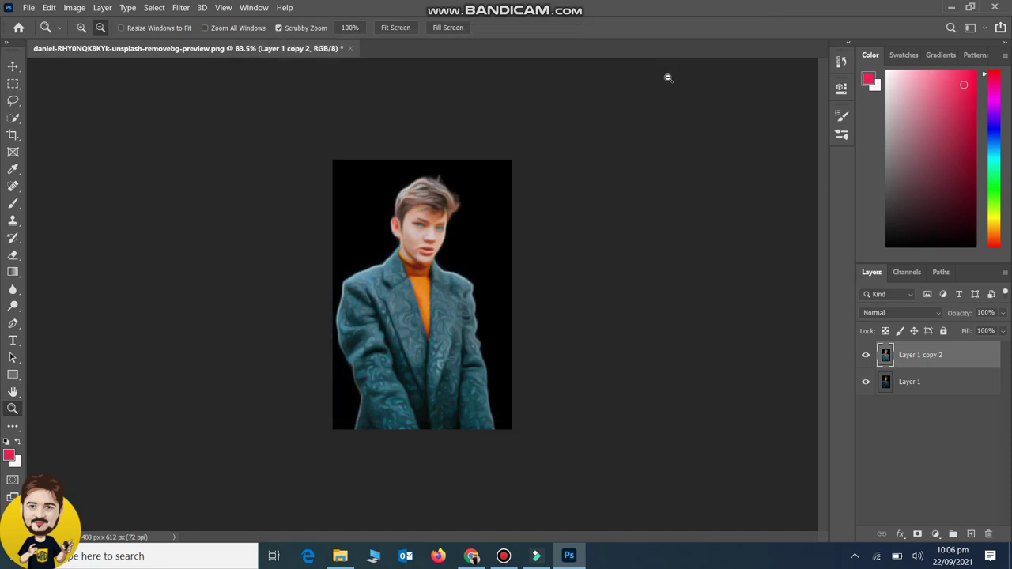
- Set up an Unsharp Mask with amount 100 and radius 2
{"action": "left_click", "coordinate": [181, 8]}
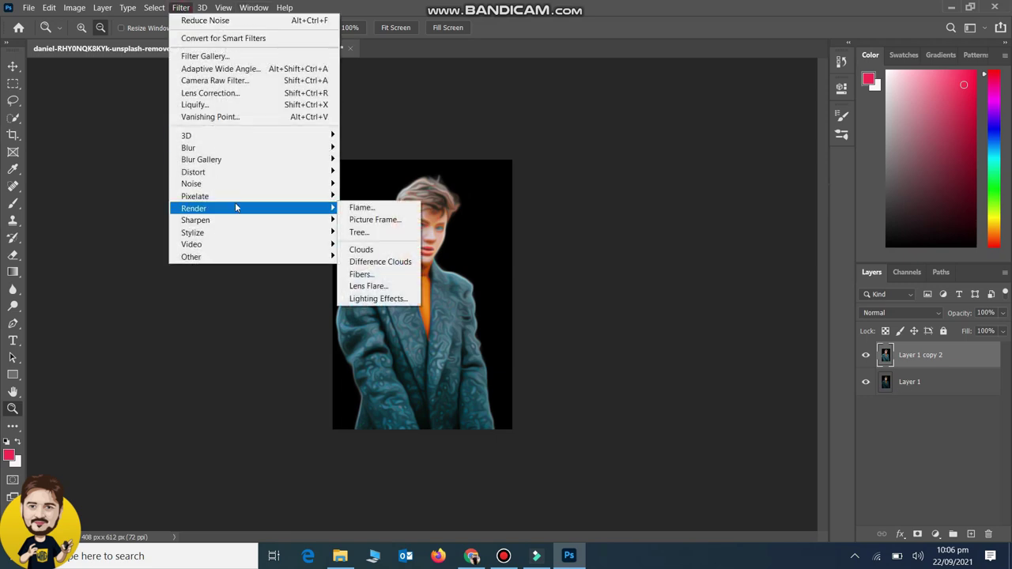
{"action": "mouse_move", "coordinate": [195, 220]}
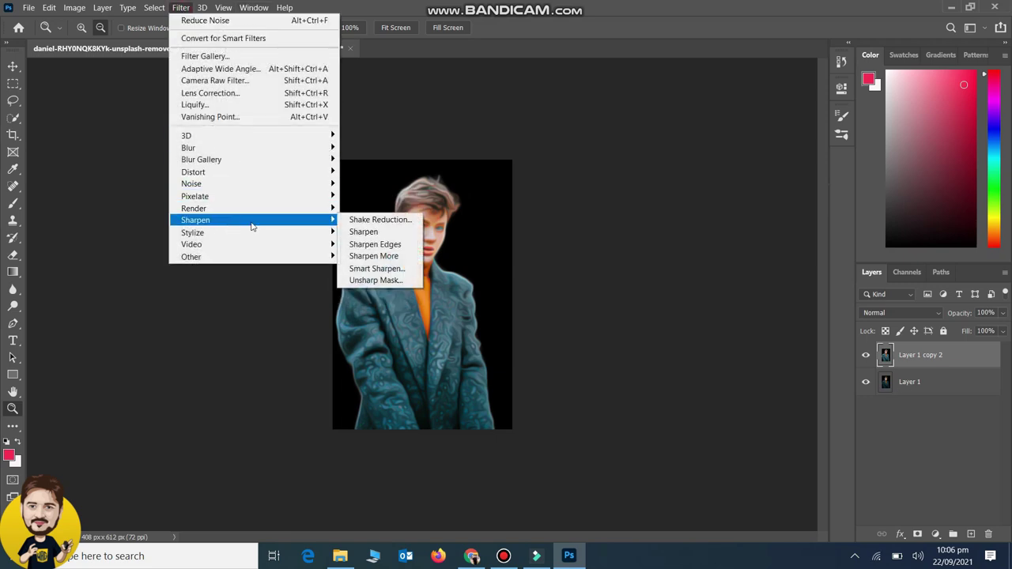
{"action": "left_click", "coordinate": [379, 285]}
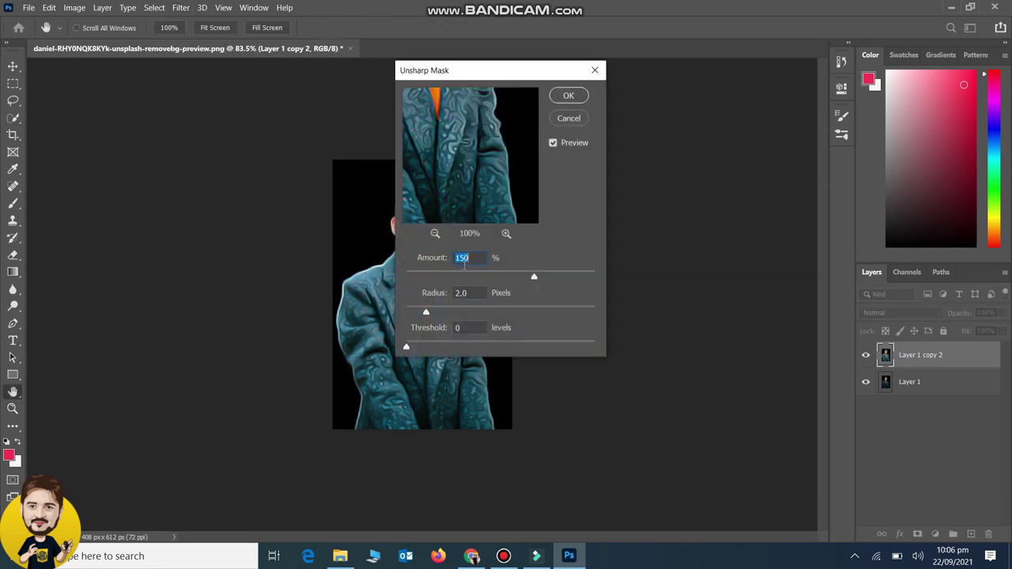
{"action": "left_click_drag", "start_coordinate": [540, 279], "coordinate": [509, 280]}
- Apply the unsharp mask, rename the layer 'Oil Painting Layer', and duplicate it with Ctrl+J
{"action": "left_click", "coordinate": [569, 96]}
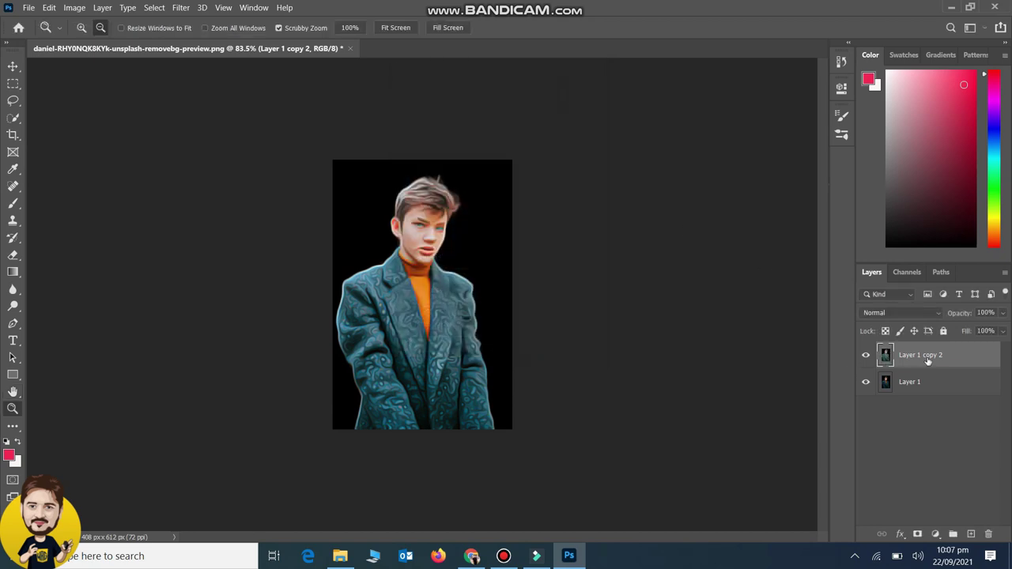
{"action": "double_click", "coordinate": [920, 357]}
{"action": "type", "text": "Oil Painting La"}
{"action": "type", "text": "yer"}
{"action": "key", "text": "Return"}
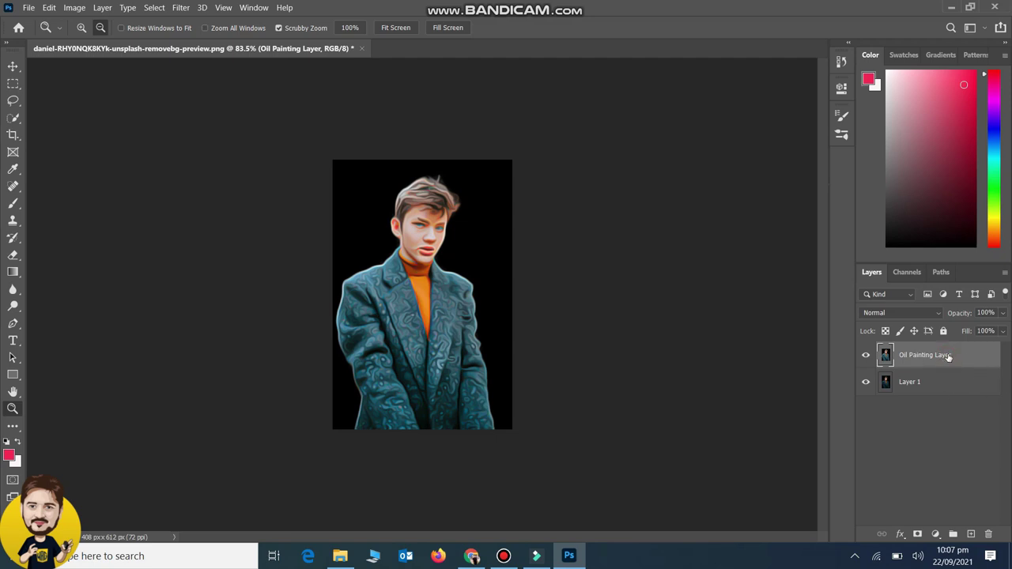
{"action": "key", "text": "ctrl+j"}
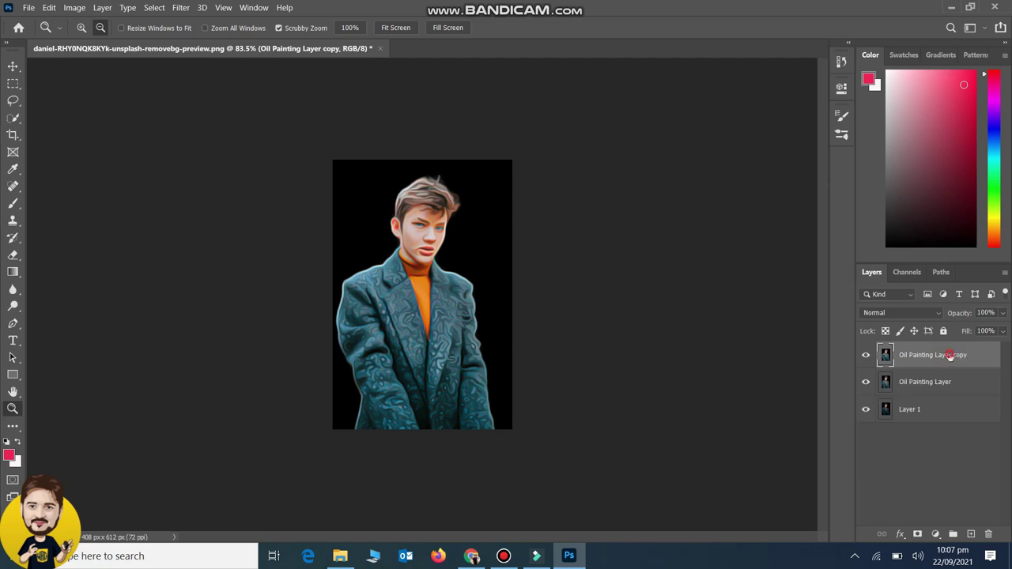
{"action": "left_click", "coordinate": [181, 7]}
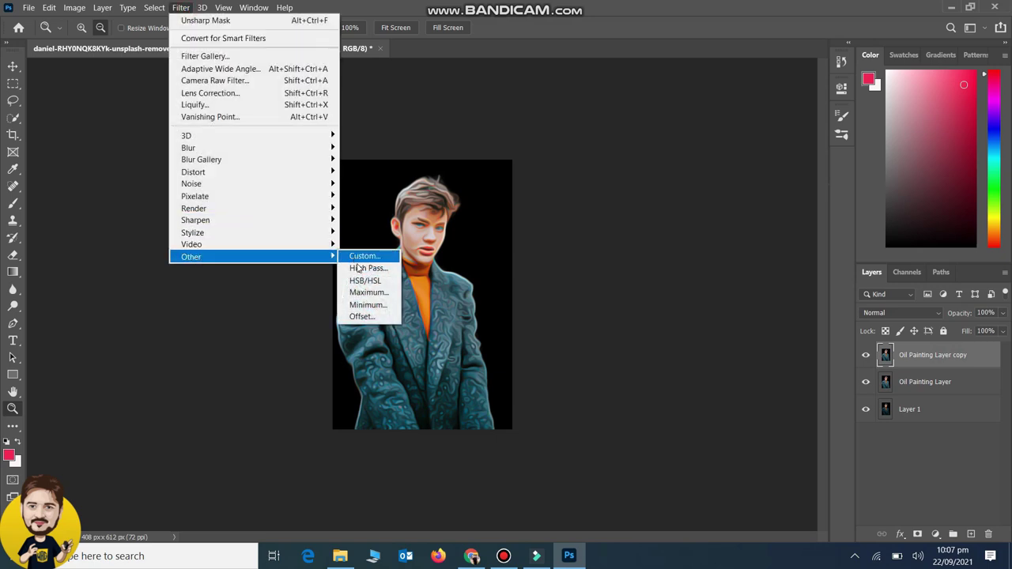
{"action": "mouse_move", "coordinate": [190, 256]}
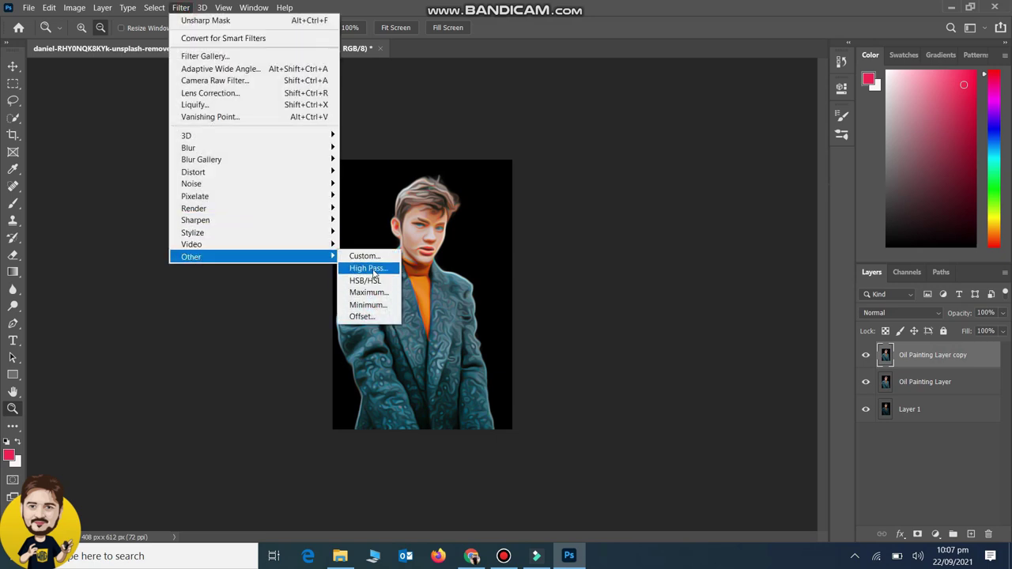
- Apply High Pass to the copied layer and blend it as Overlay at 52% opacity
{"action": "left_click", "coordinate": [374, 272]}
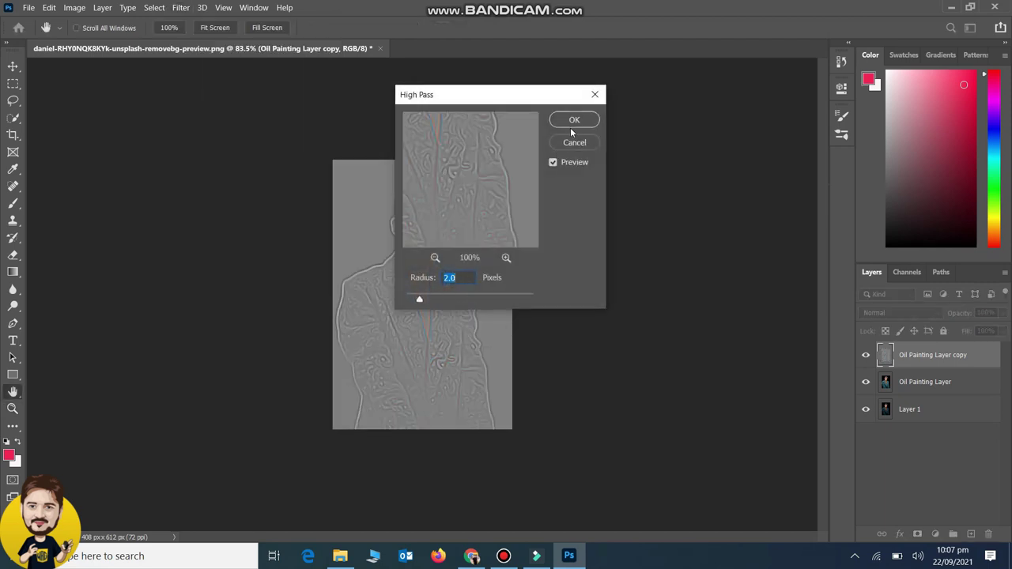
{"action": "left_click", "coordinate": [573, 121]}
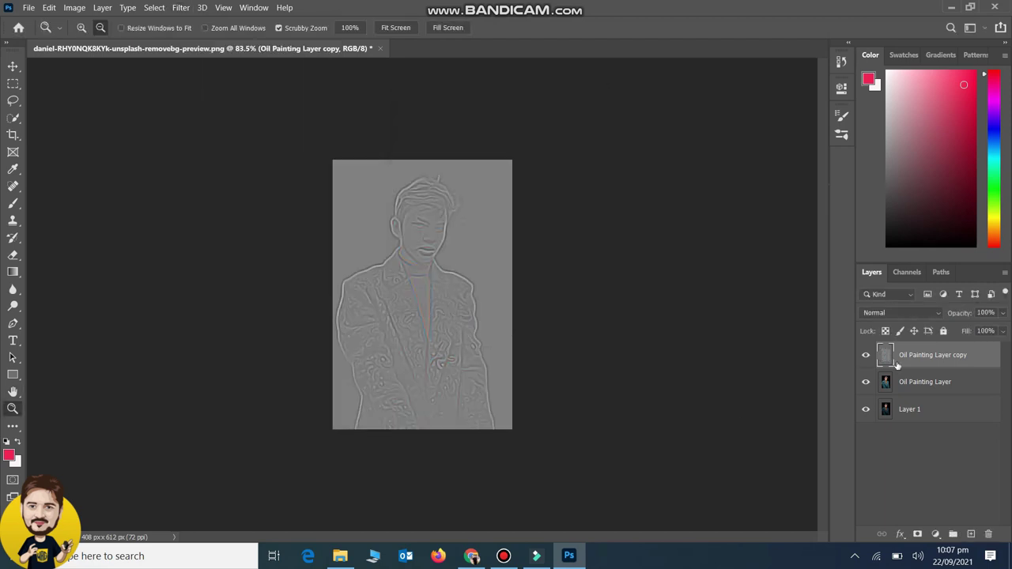
{"action": "left_click", "coordinate": [1001, 314]}
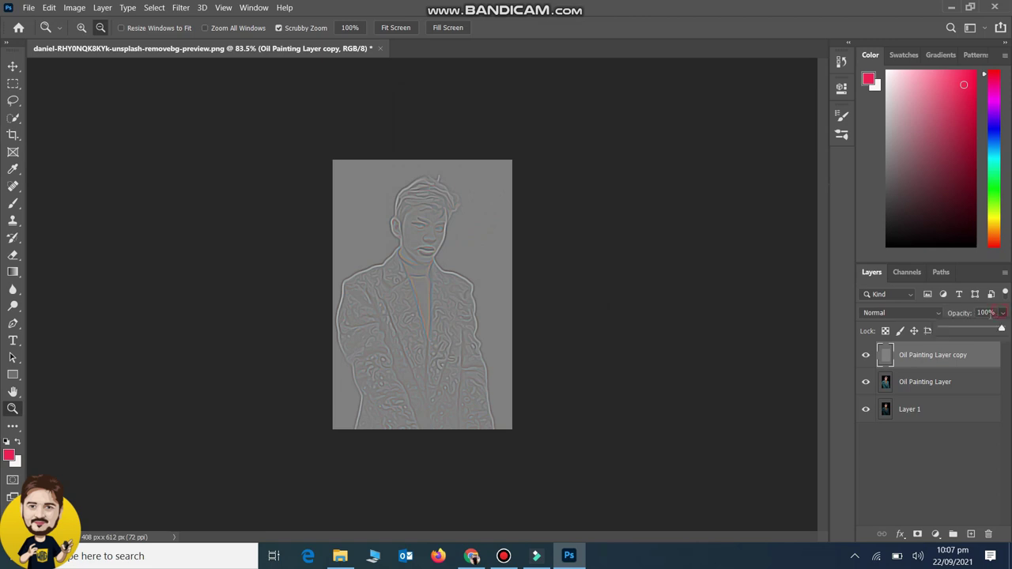
{"action": "left_click_drag", "start_coordinate": [994, 332], "coordinate": [982, 333]}
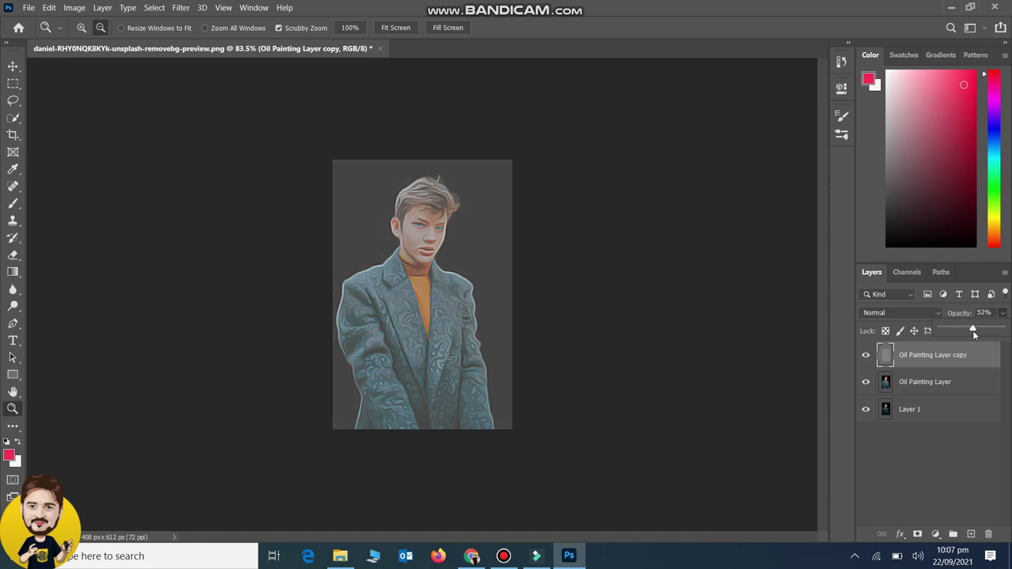
{"action": "left_click", "coordinate": [918, 312]}
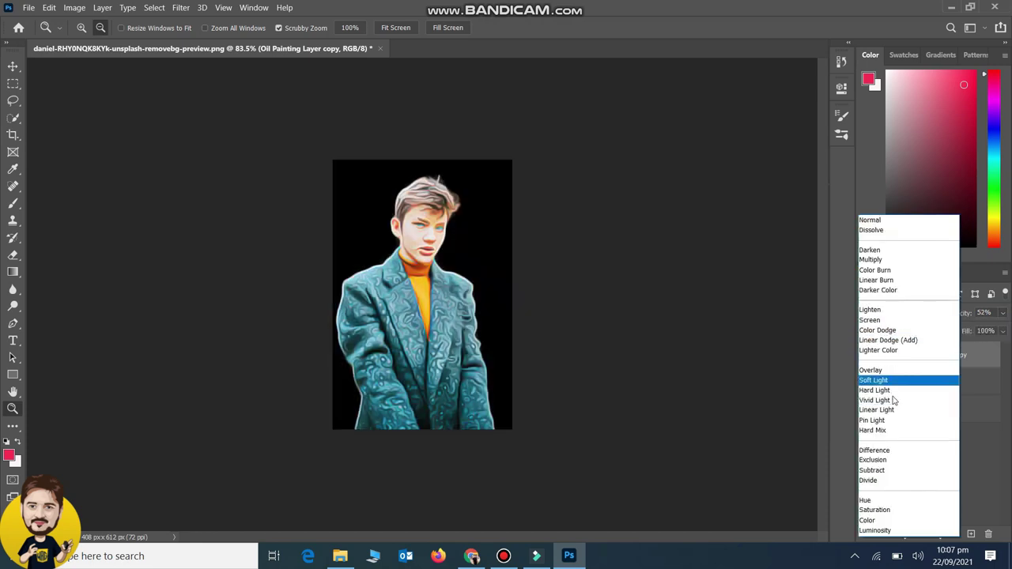
{"action": "left_click", "coordinate": [898, 372]}
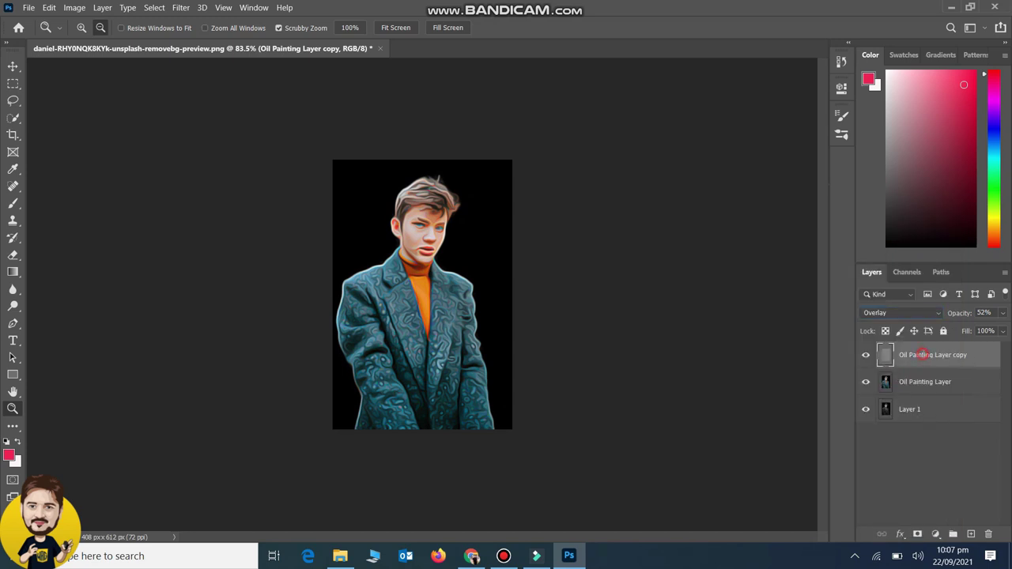
- Rename the detail layer 'Extra Details'
{"action": "double_click", "coordinate": [924, 356]}
{"action": "type", "text": "Extra Details"}
{"action": "key", "text": "Return"}
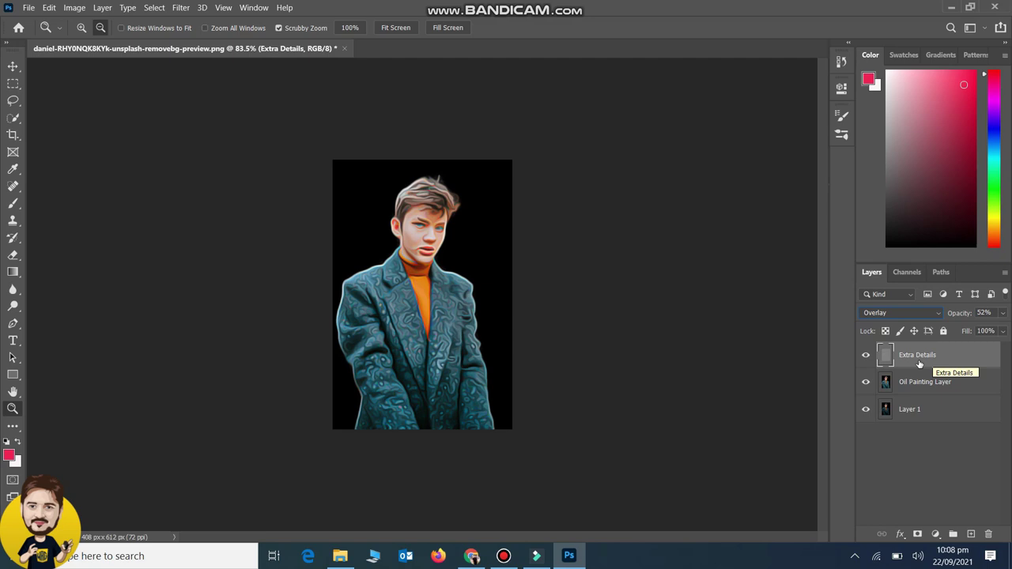
- Merge all visible layers into a new top layer named 'Tone'
{"action": "key", "text": "alt"}
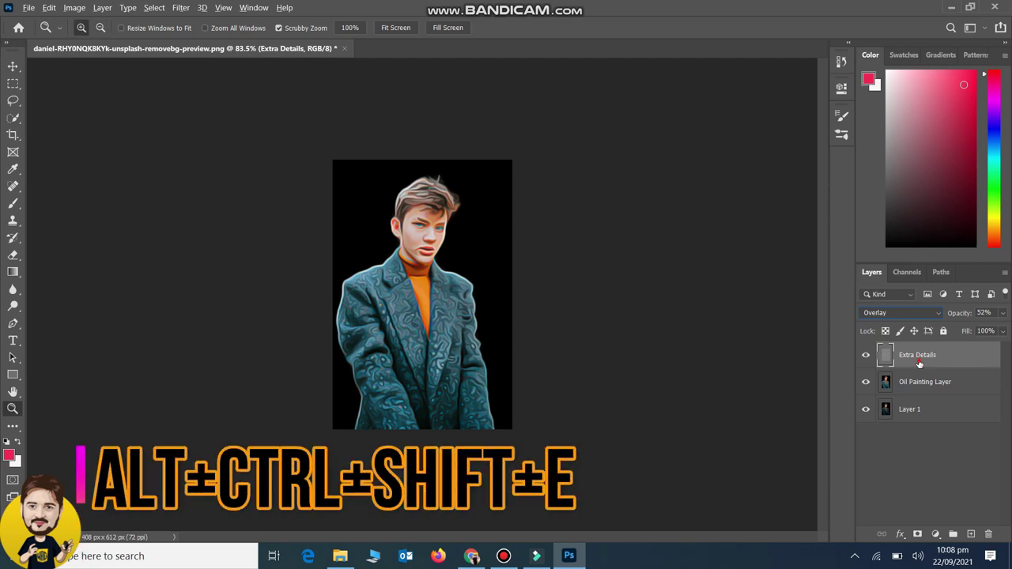
{"action": "key", "text": "ctrl+alt+shift+e"}
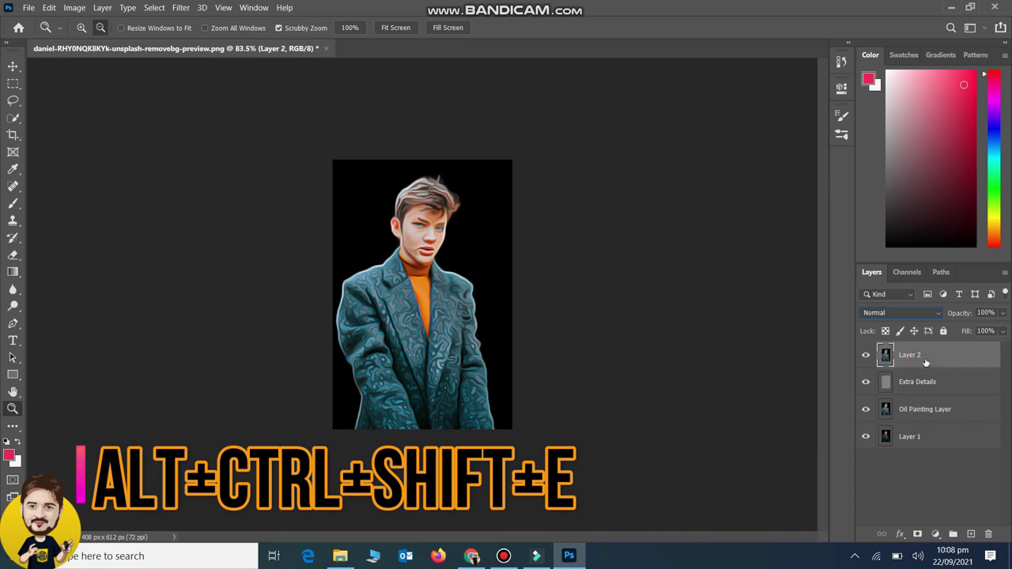
{"action": "double_click", "coordinate": [926, 362]}
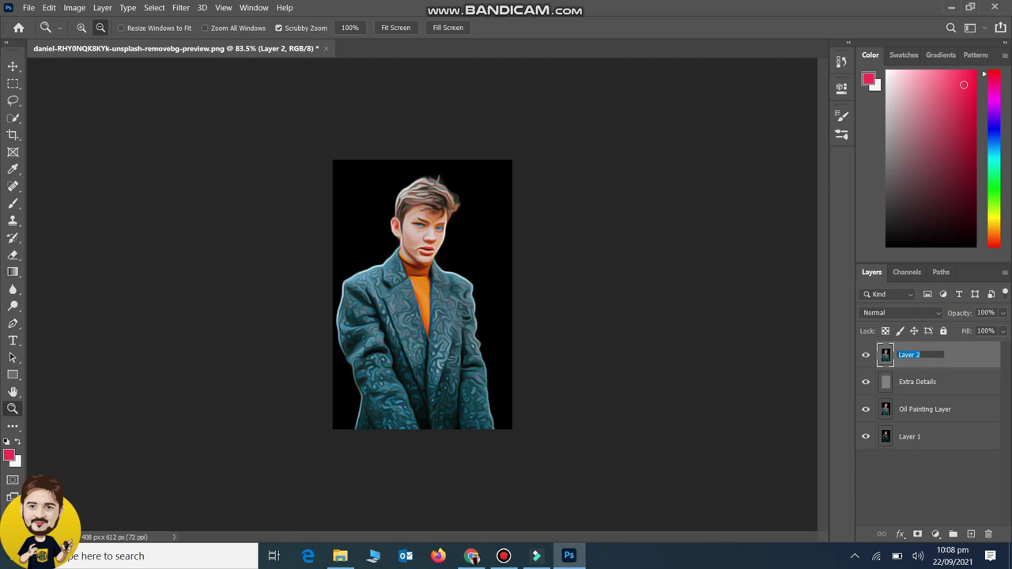
{"action": "type", "text": "Tone"}
{"action": "key", "text": "Return"}
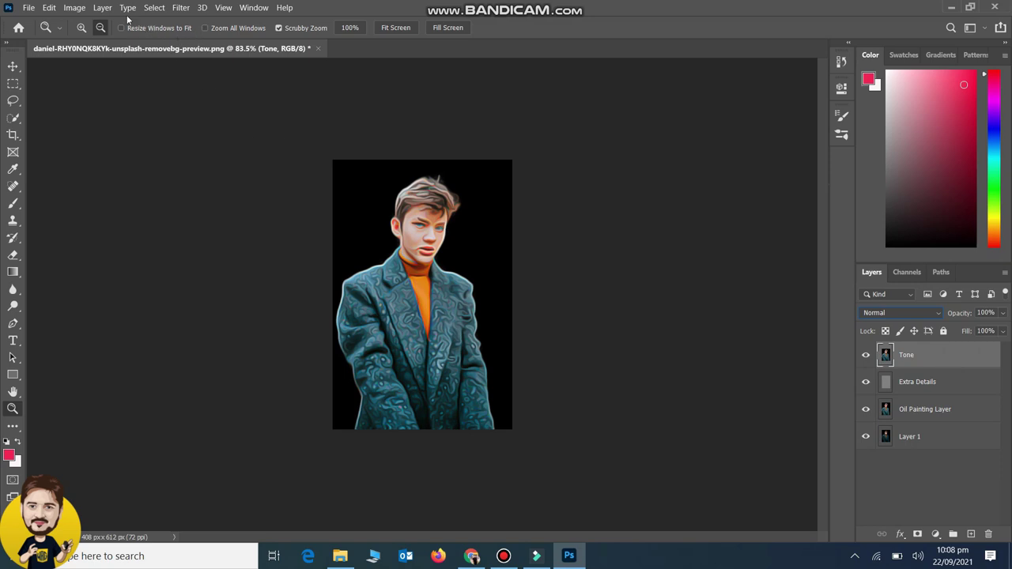
- Apply Auto Tone to the Tone layer and add a new empty layer above it
{"action": "left_click", "coordinate": [74, 8]}
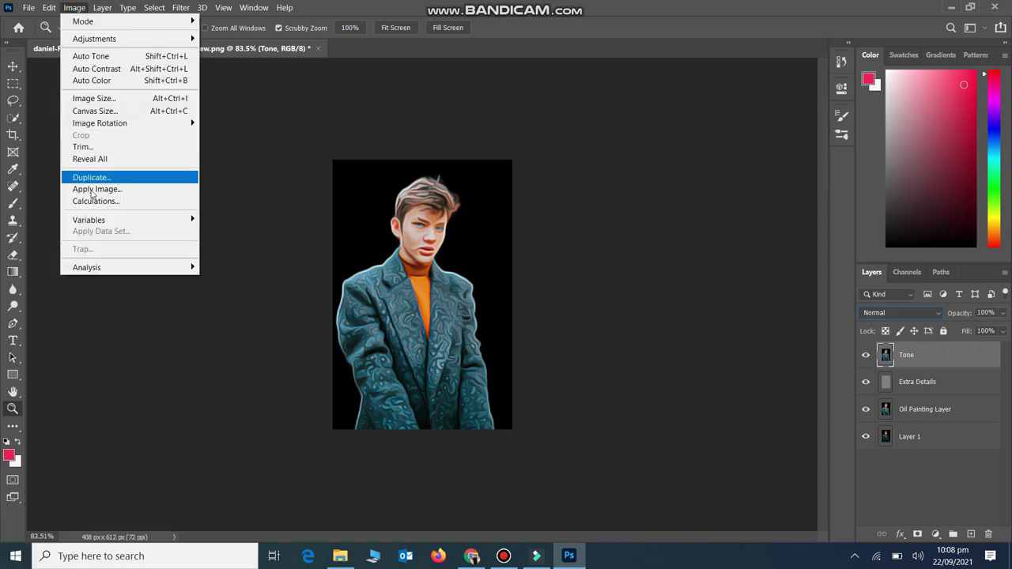
{"action": "left_click", "coordinate": [111, 56]}
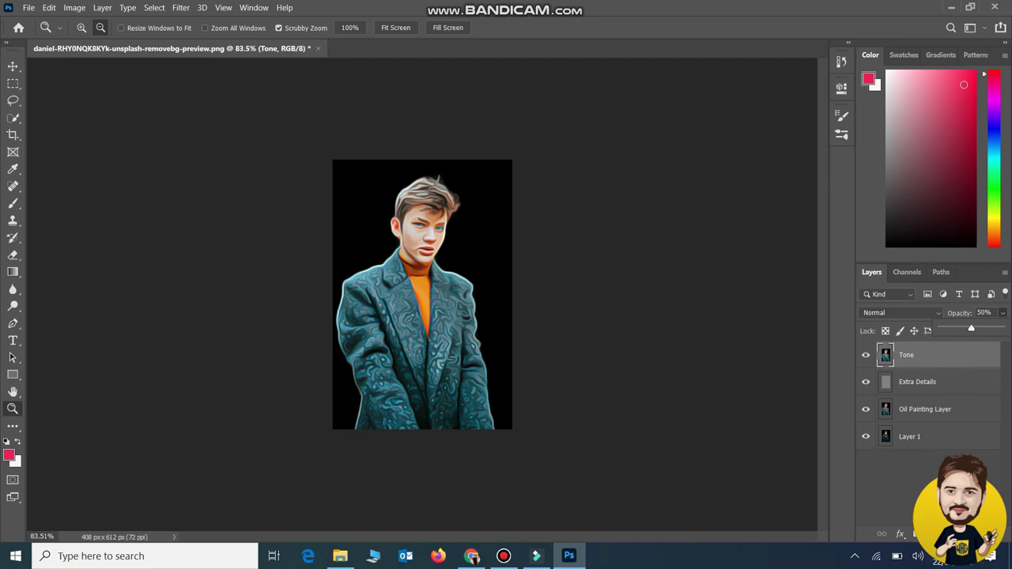
{"action": "key", "text": "ctrl+shift+alt+n"}
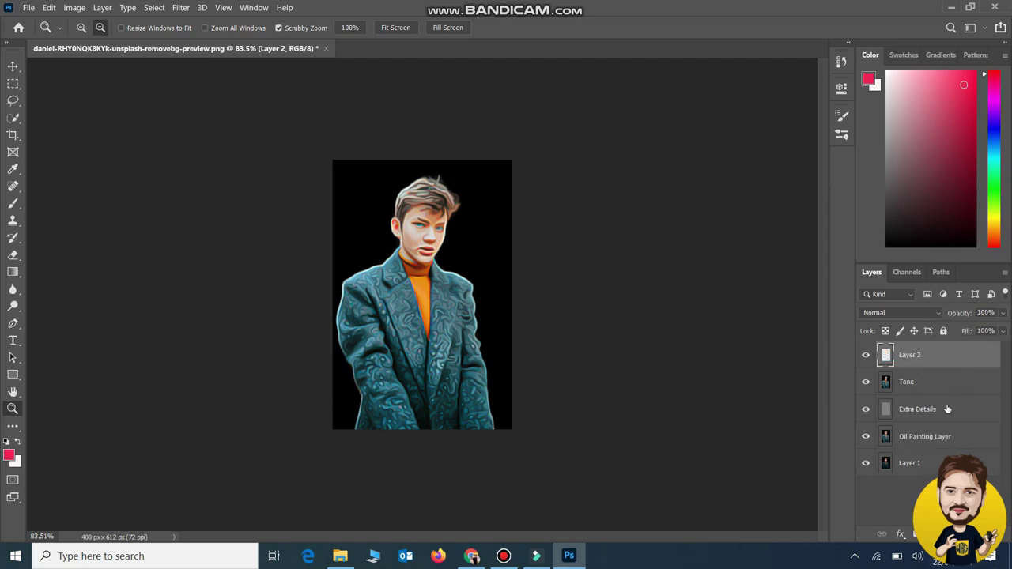
- Rename the new empty layer 'Lights'
{"action": "double_click", "coordinate": [909, 355]}
{"action": "type", "text": "s"}
{"action": "key", "text": "Return"}
- Select the Brush tool and set a Soft Round brush to about 187 px
{"action": "left_click", "coordinate": [12, 204]}
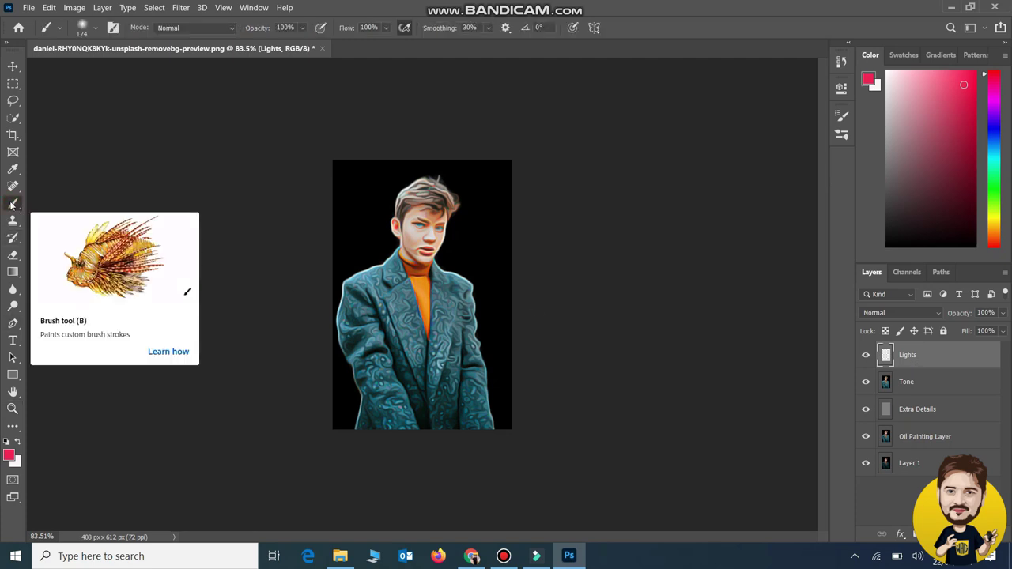
{"action": "left_click", "coordinate": [95, 29]}
{"action": "left_click_drag", "start_coordinate": [133, 72], "coordinate": [139, 73]}
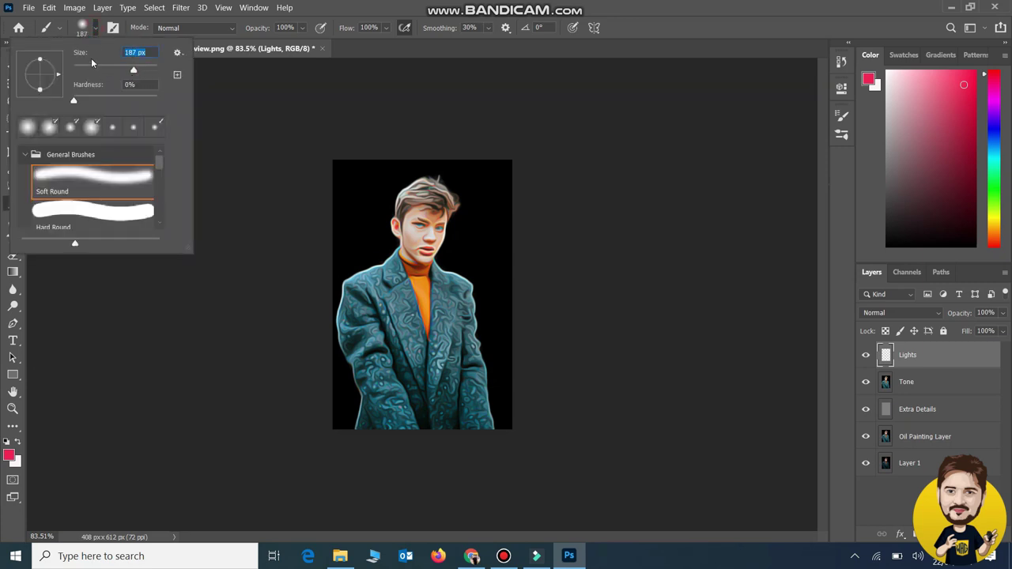
{"action": "left_click", "coordinate": [95, 30]}
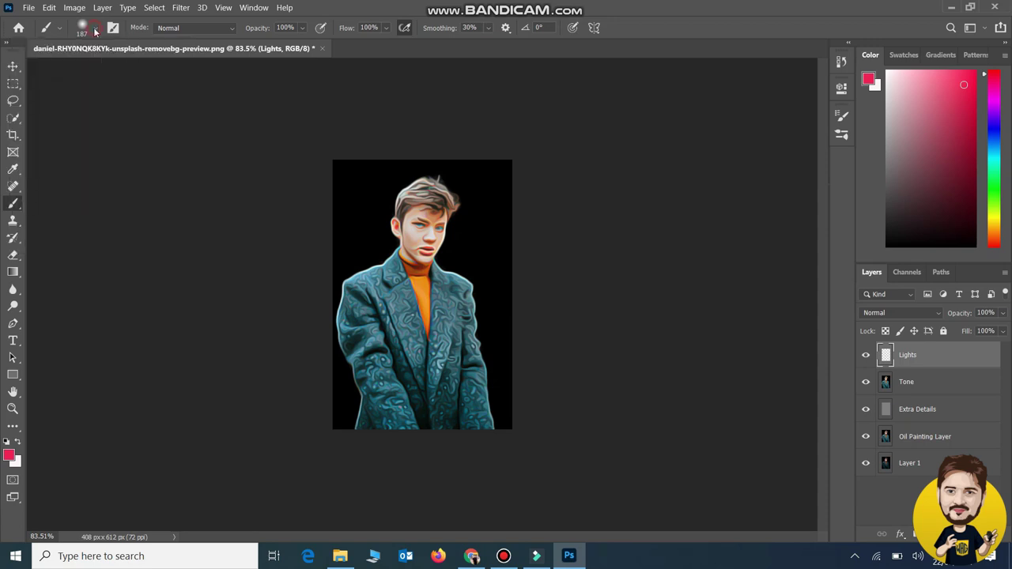
- Paint a purple glow down the canvas's right side and across the top
{"action": "left_click", "coordinate": [9, 455]}
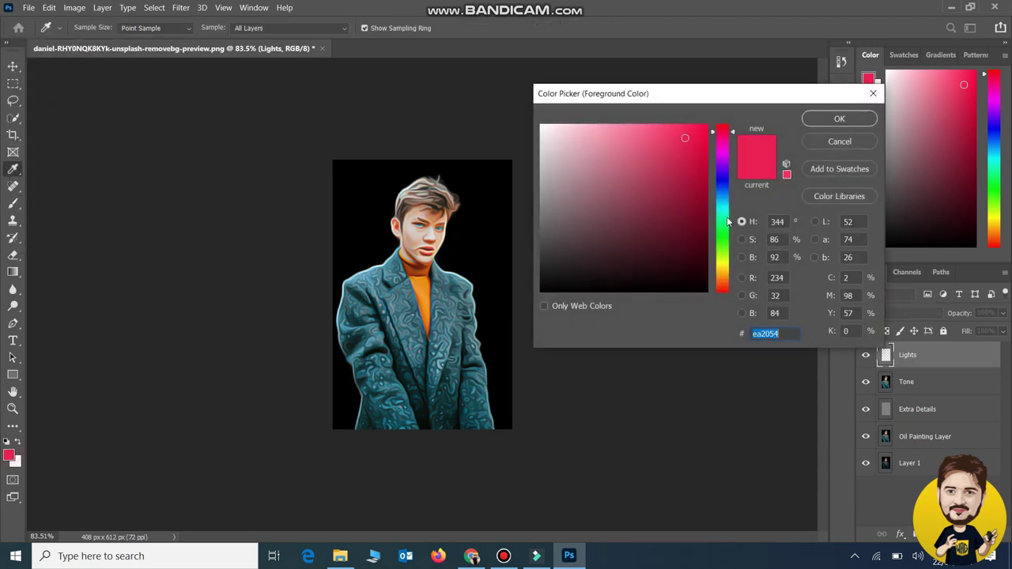
{"action": "left_click_drag", "start_coordinate": [733, 141], "coordinate": [733, 163]}
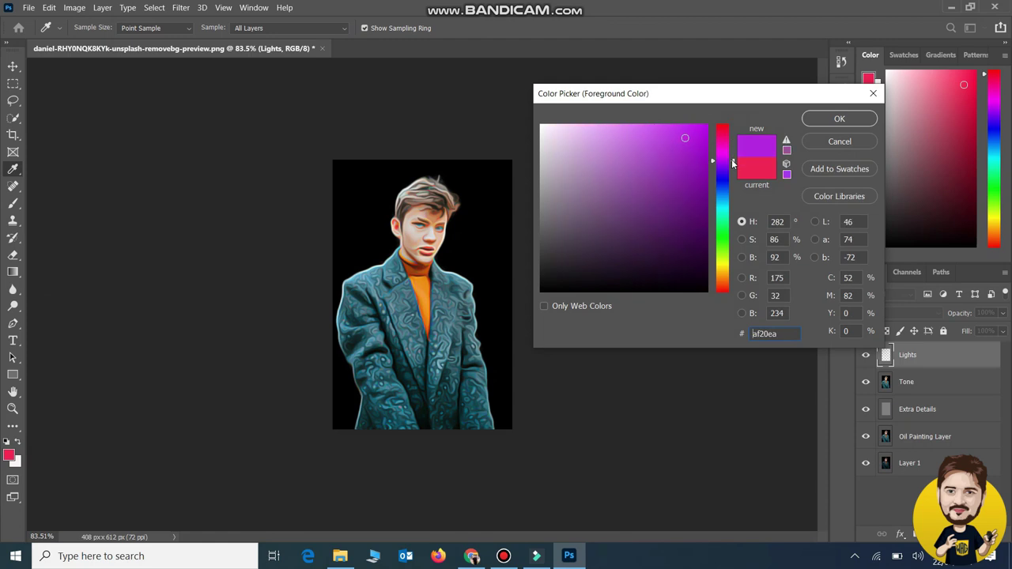
{"action": "left_click", "coordinate": [841, 118]}
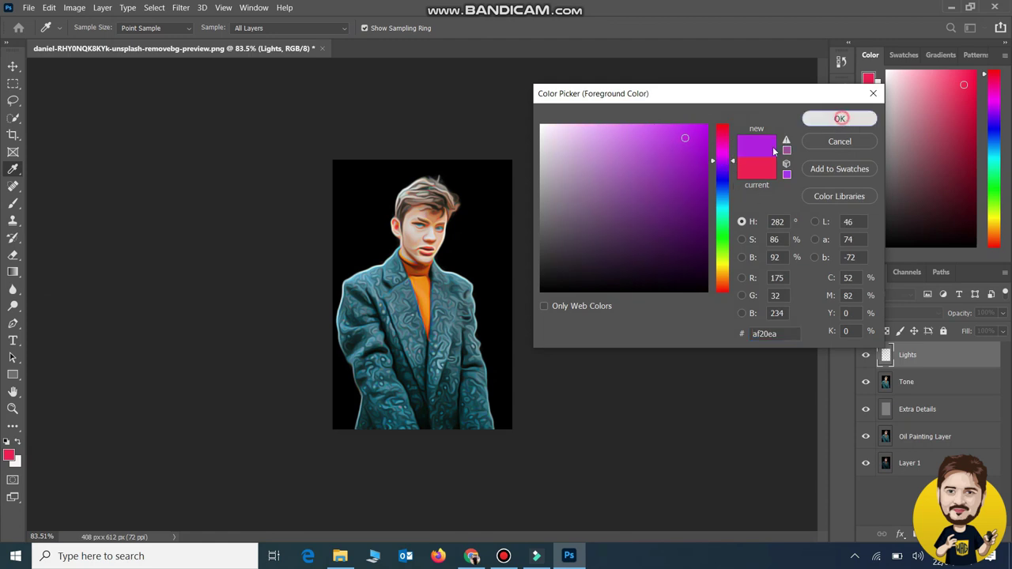
{"action": "left_click_drag", "start_coordinate": [491, 177], "coordinate": [526, 370]}
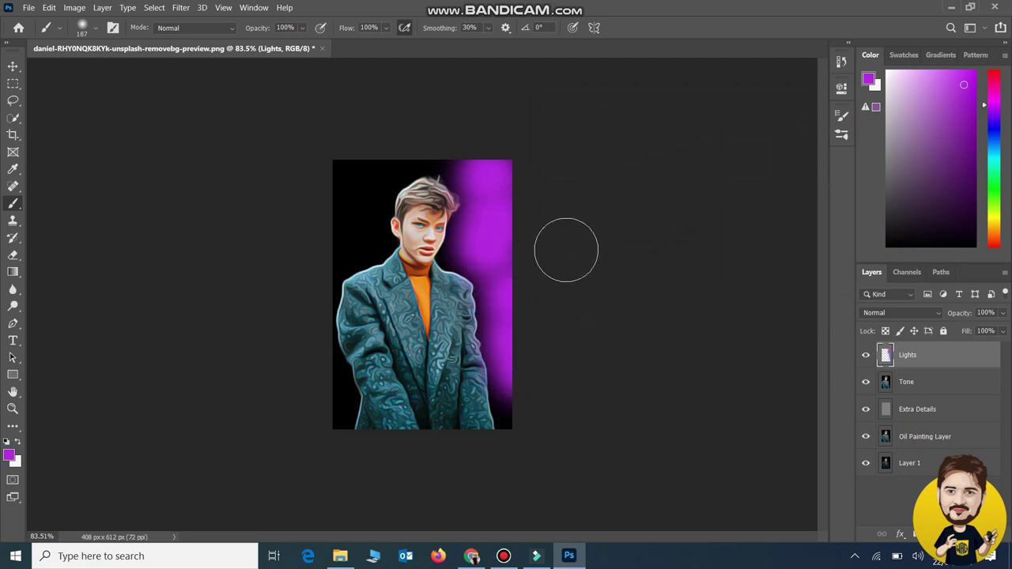
{"action": "left_click_drag", "start_coordinate": [466, 147], "coordinate": [414, 140]}
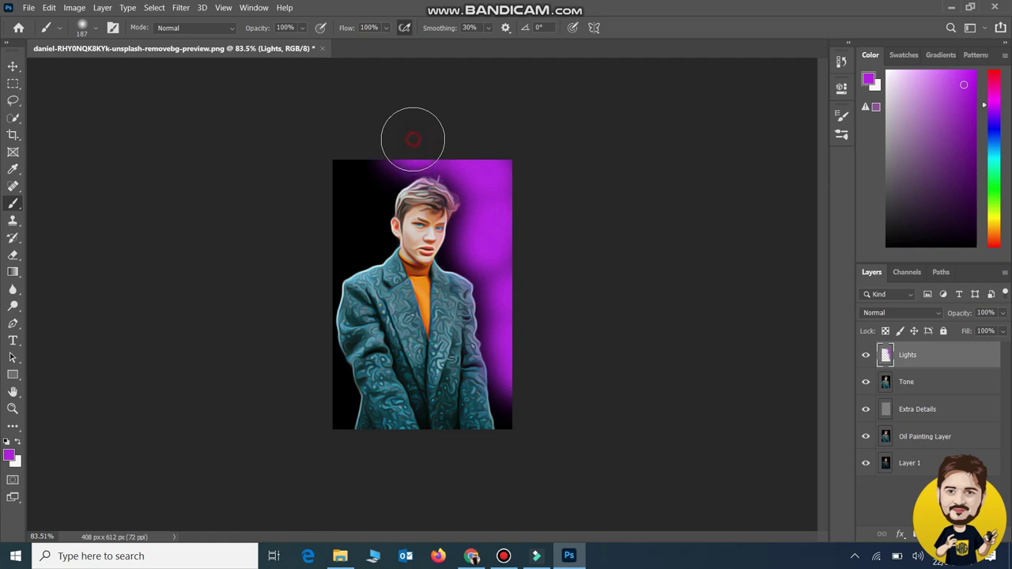
- Paint a pink glow down the canvas's left edge to the lower left
{"action": "left_click", "coordinate": [8, 458]}
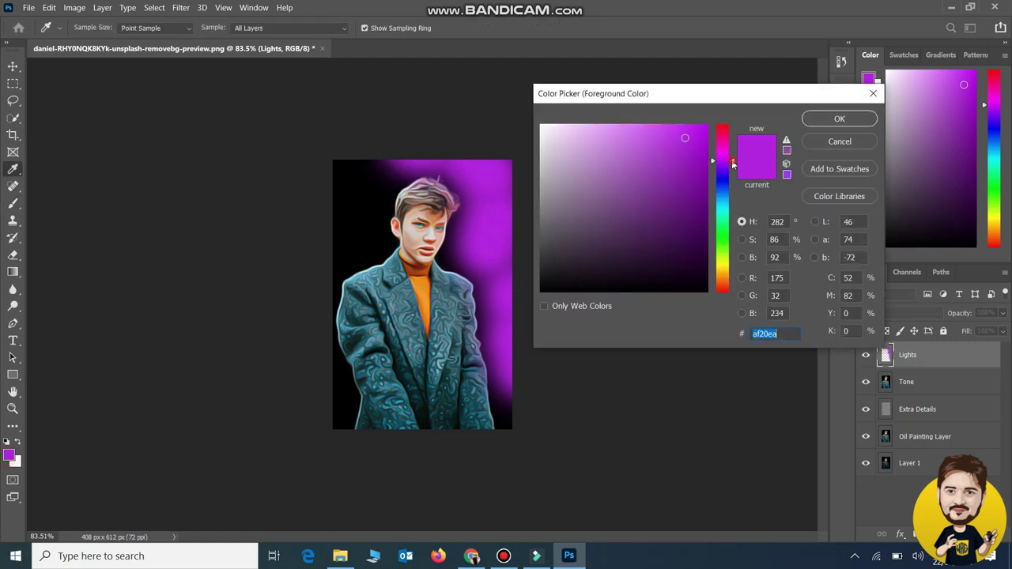
{"action": "left_click_drag", "start_coordinate": [733, 164], "coordinate": [733, 140]}
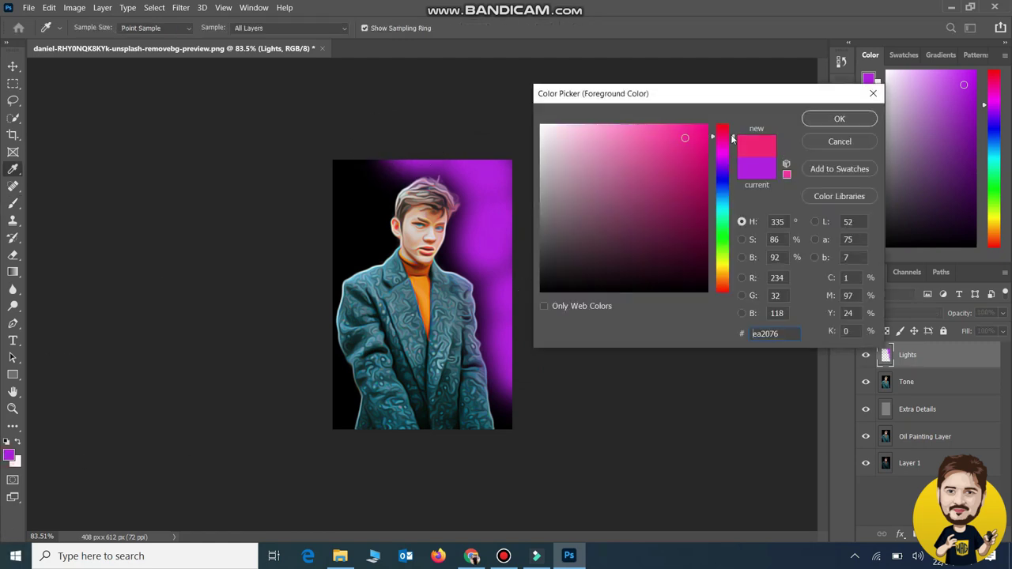
{"action": "left_click", "coordinate": [837, 119]}
{"action": "left_click", "coordinate": [357, 177]}
{"action": "left_click_drag", "start_coordinate": [357, 177], "coordinate": [320, 257]}
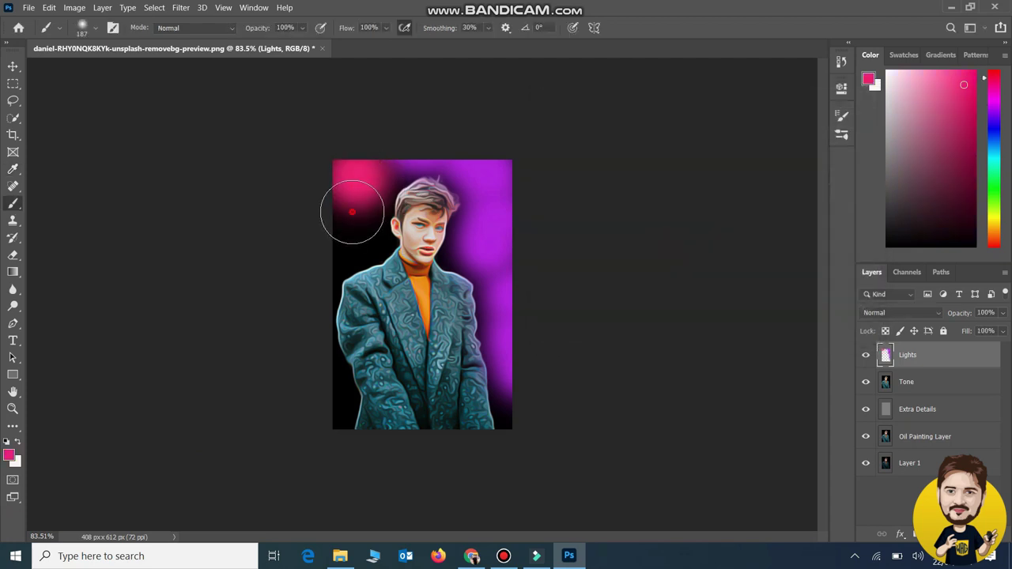
{"action": "left_click", "coordinate": [327, 395]}
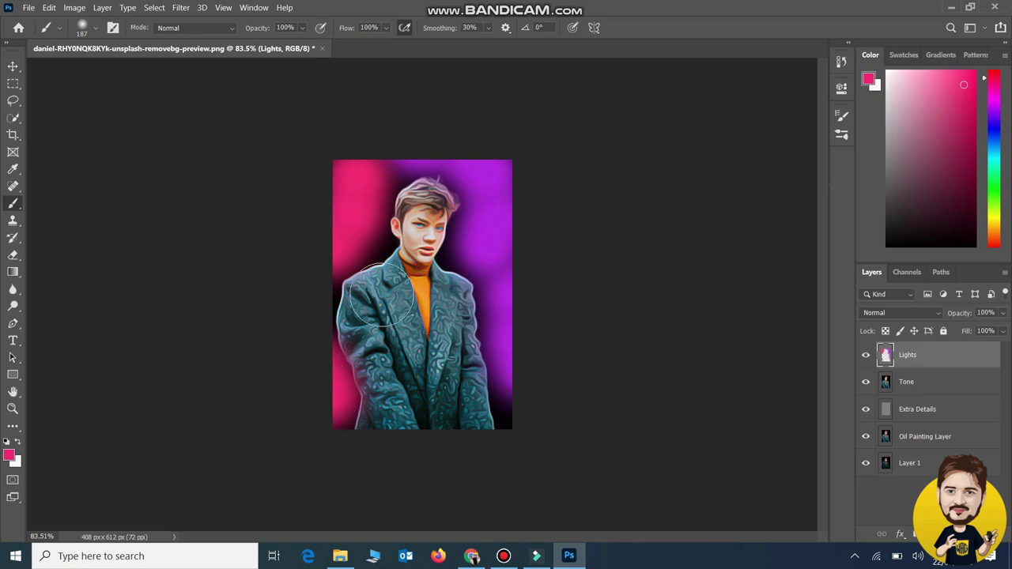
- Set the Lights layer's blend mode to Overlay
{"action": "left_click", "coordinate": [930, 315]}
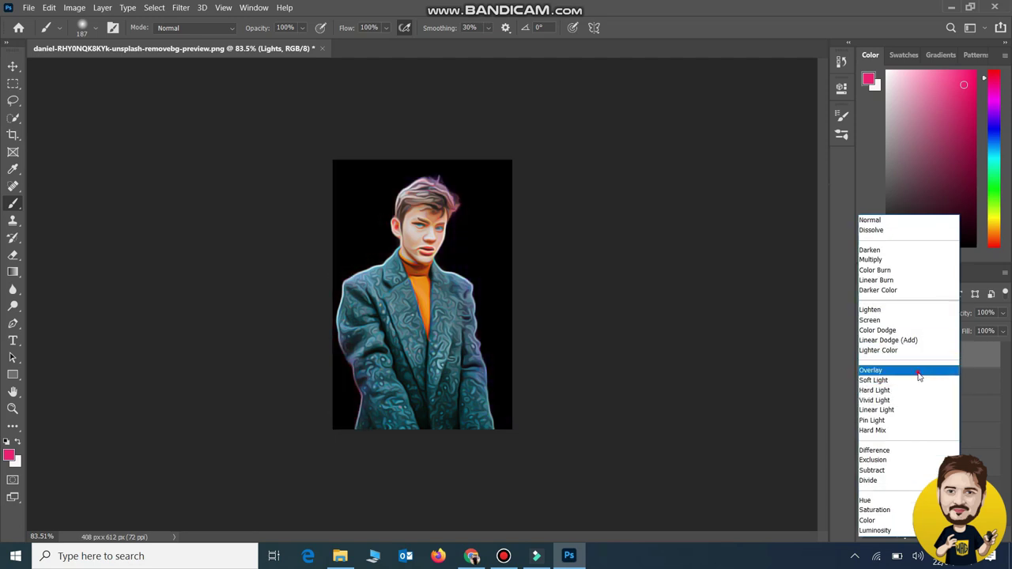
{"action": "left_click", "coordinate": [919, 372]}
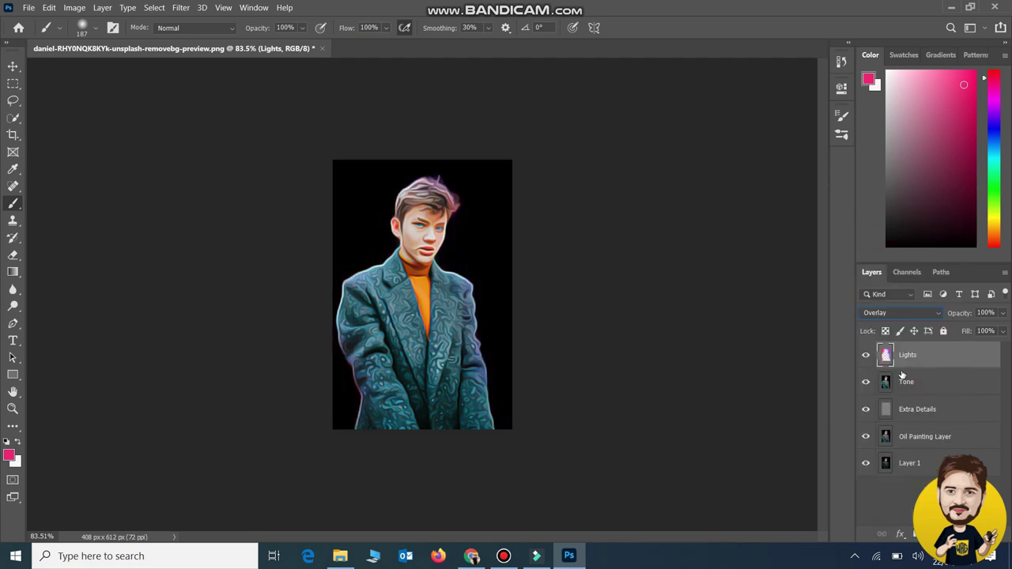